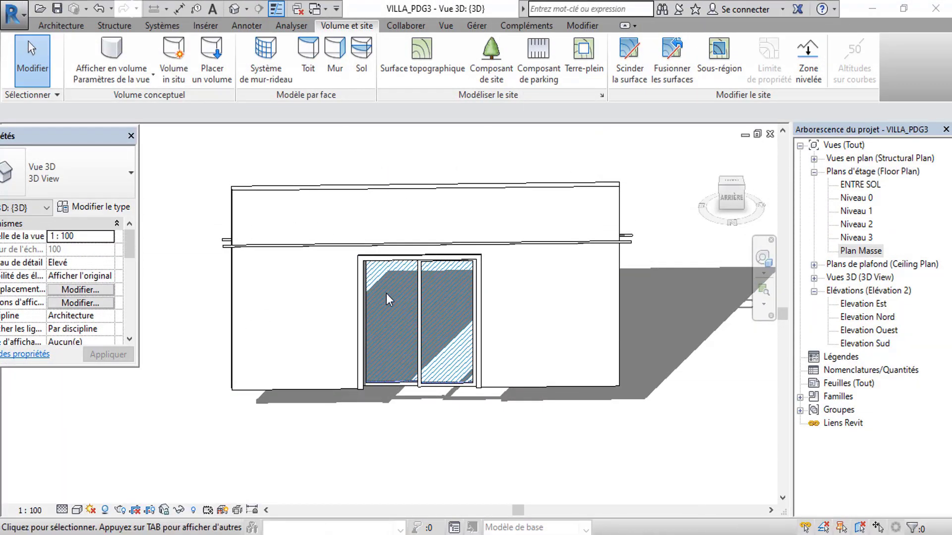
Step: Open the Elevation Nord view from the Project Browser's Élévations list
double_click(865, 320)
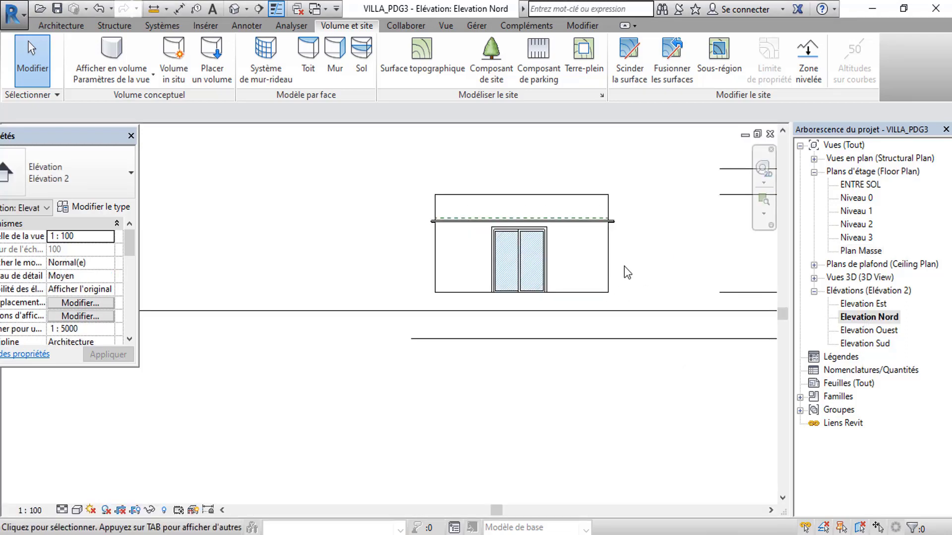
Step: Draw two horizontal reference planes across the north wall, one at mid-height and one at the bottom
click(61, 26)
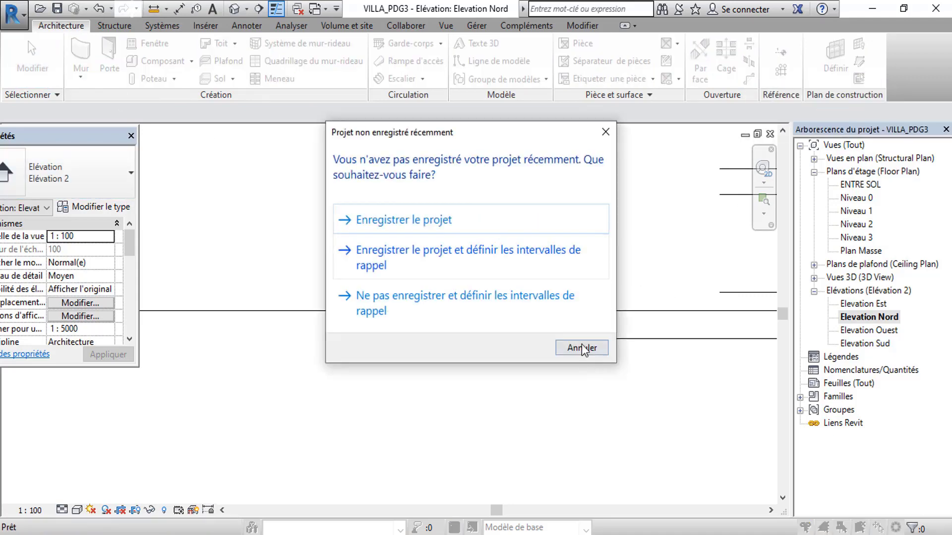
click(582, 349)
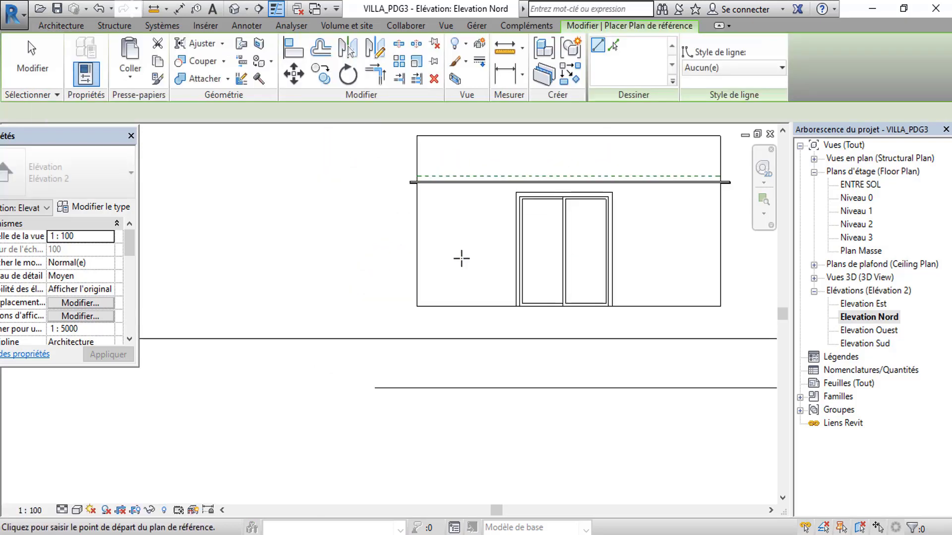
click(421, 236)
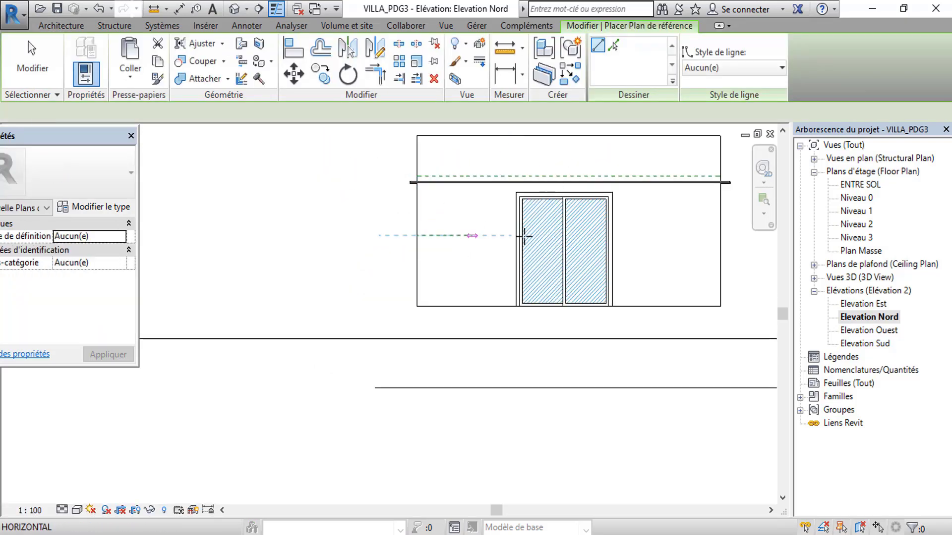
click(720, 235)
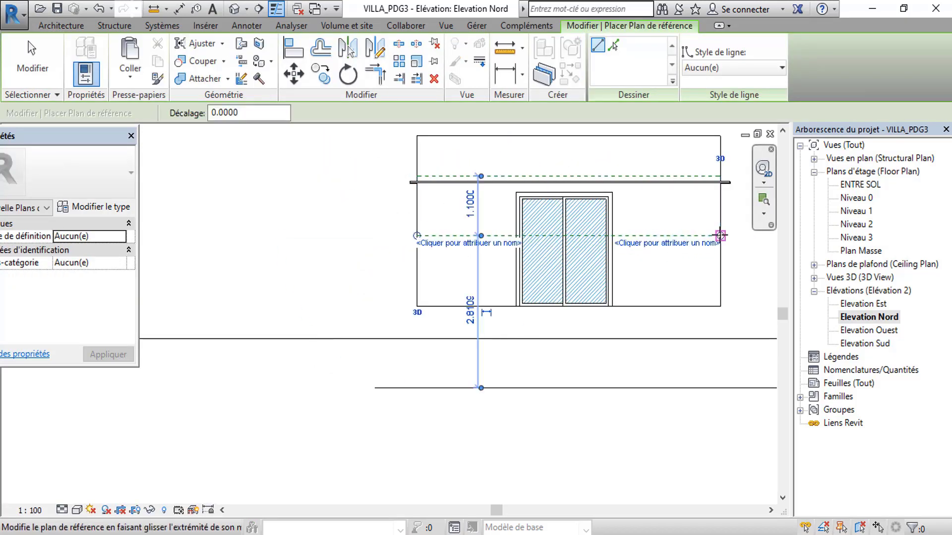
click(417, 293)
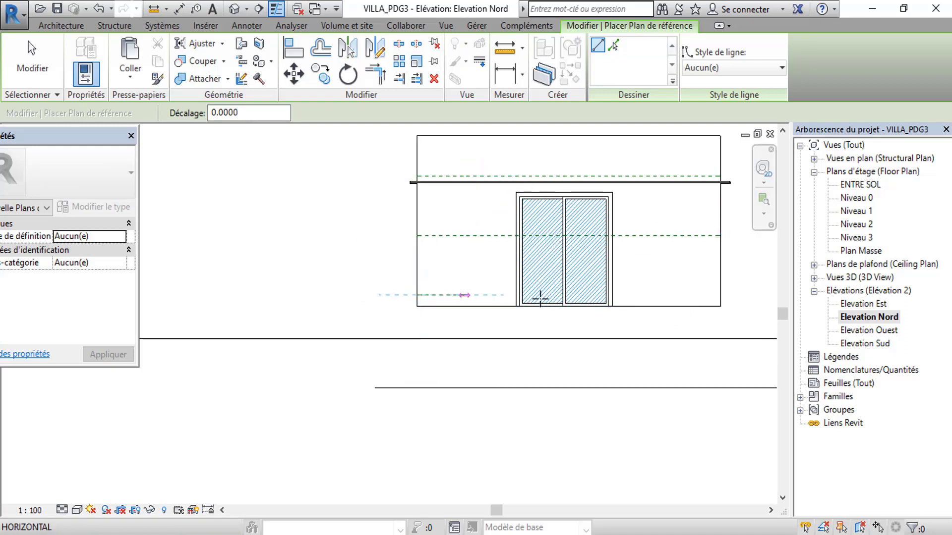
click(720, 295)
key(Escape)
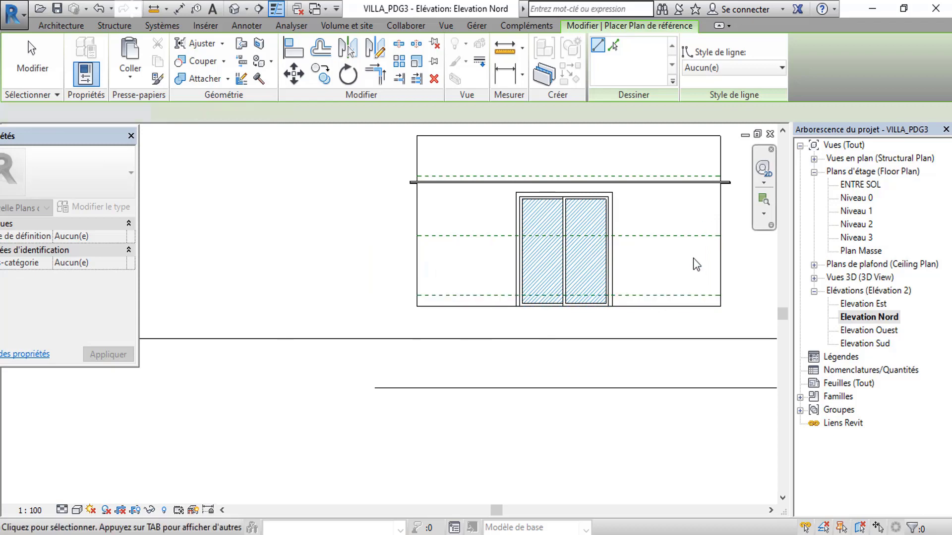
key(Escape)
Step: Name the middle reference plane 2 and the bottom one 3
click(692, 241)
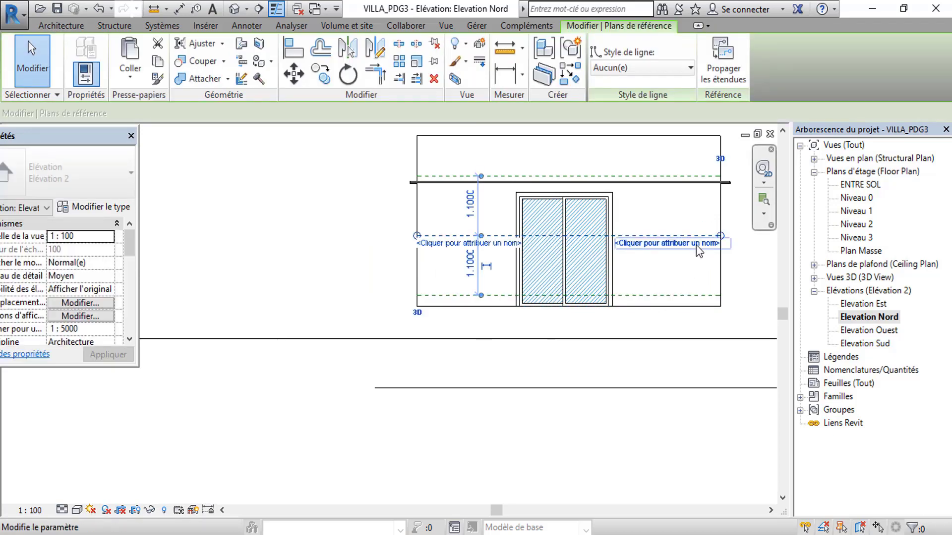
click(692, 243)
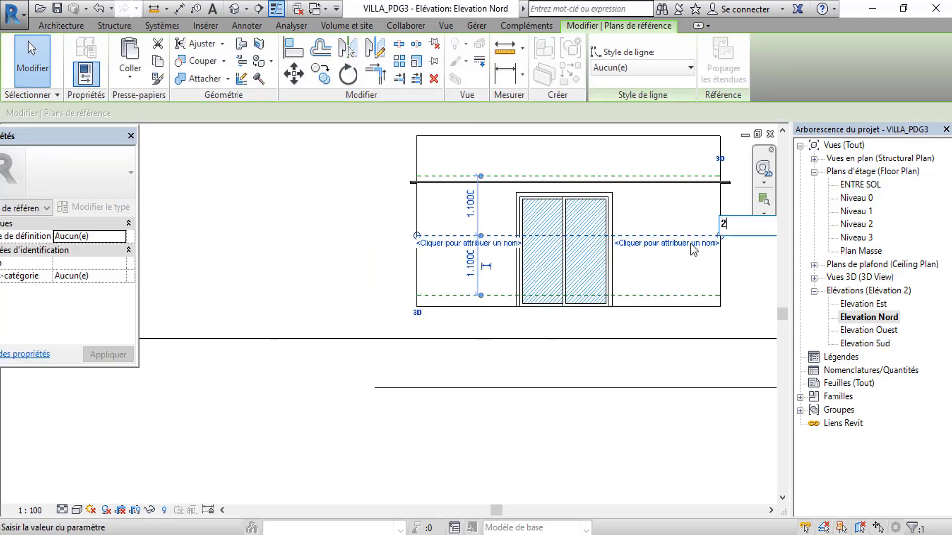
key(Return)
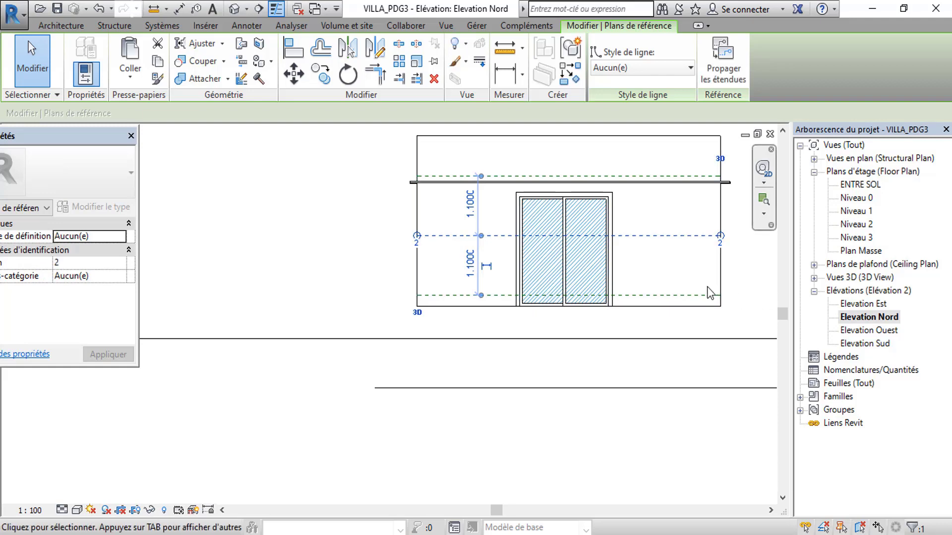
click(709, 295)
click(704, 303)
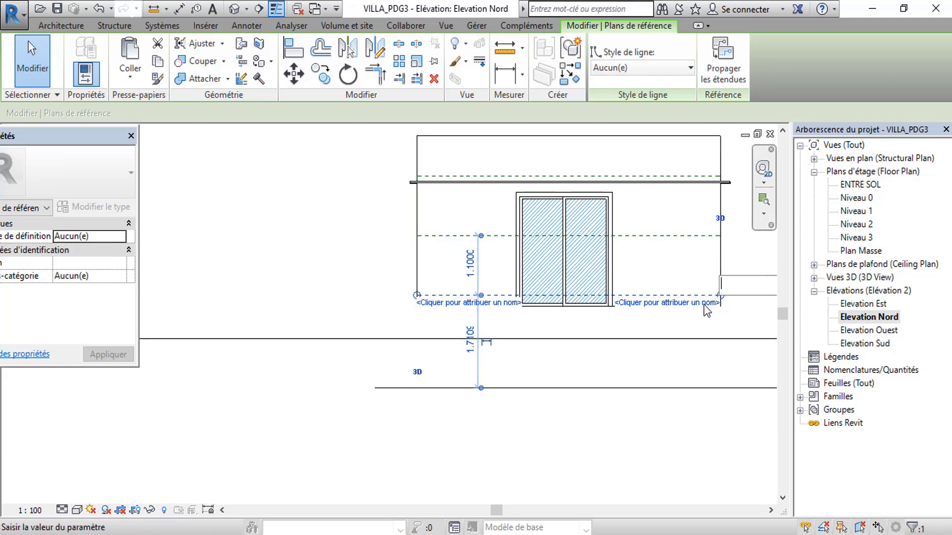
key(Return)
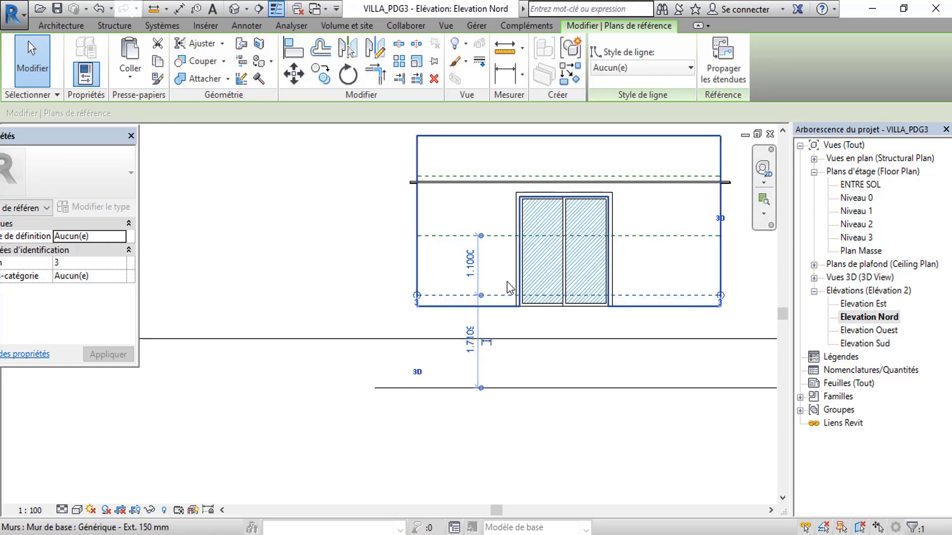
click(344, 250)
scroll(344, 251, down, 2)
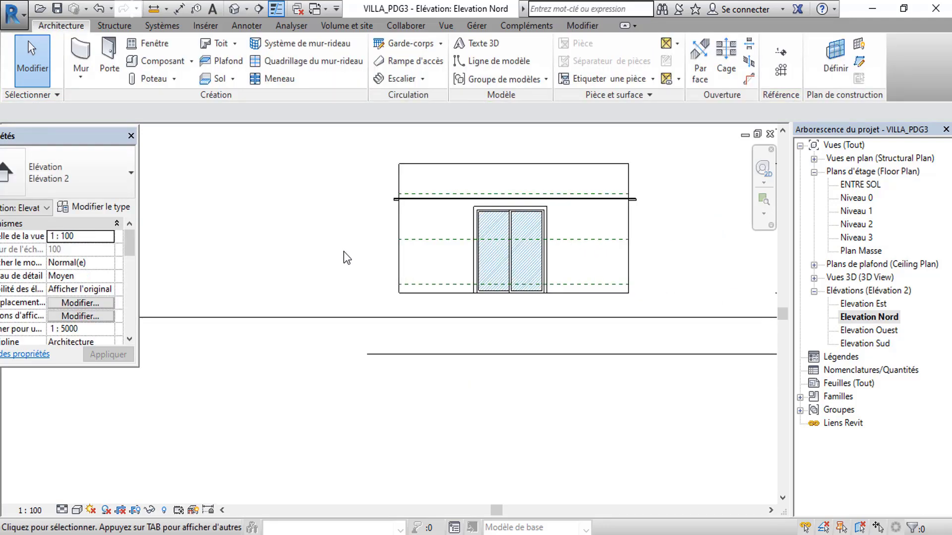
Step: Turn on Afficher en volume Forme et sols and create the in-place mass RIDEAU
click(345, 26)
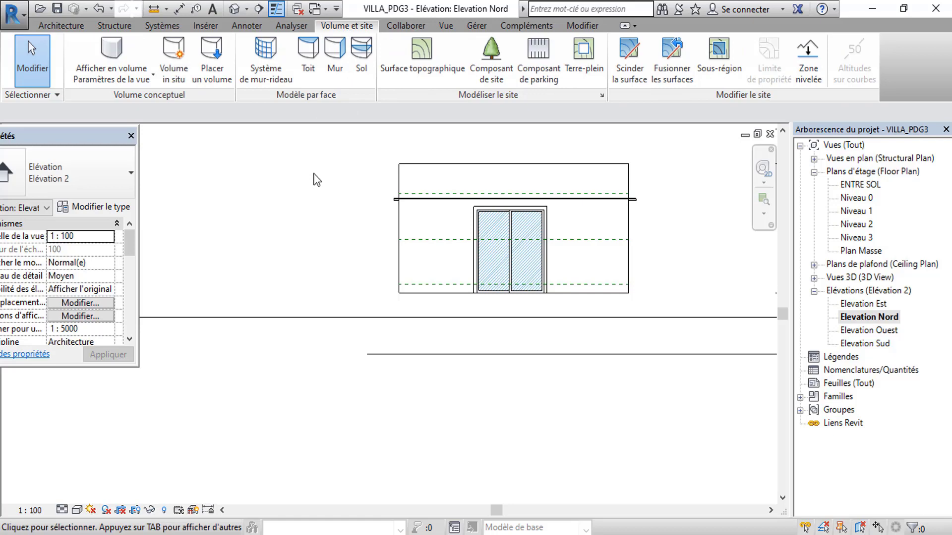
click(111, 55)
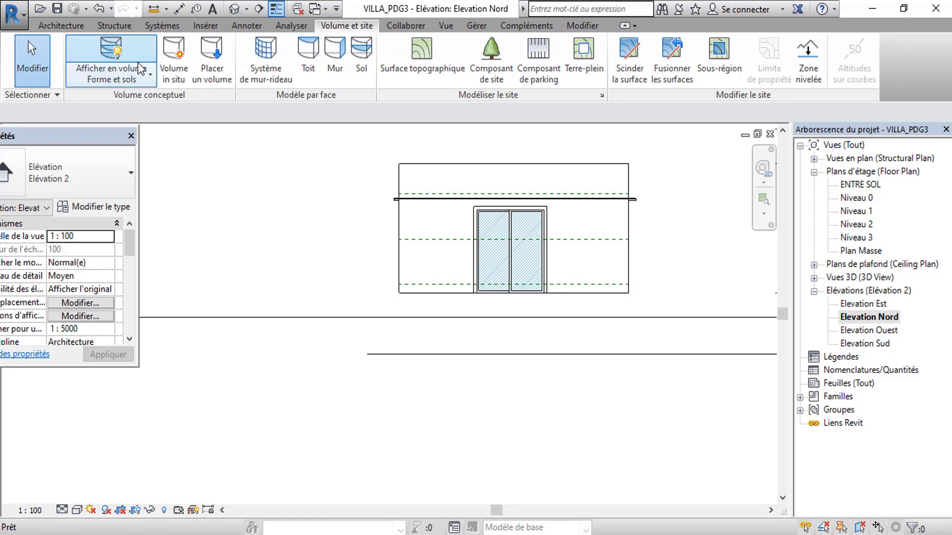
click(179, 57)
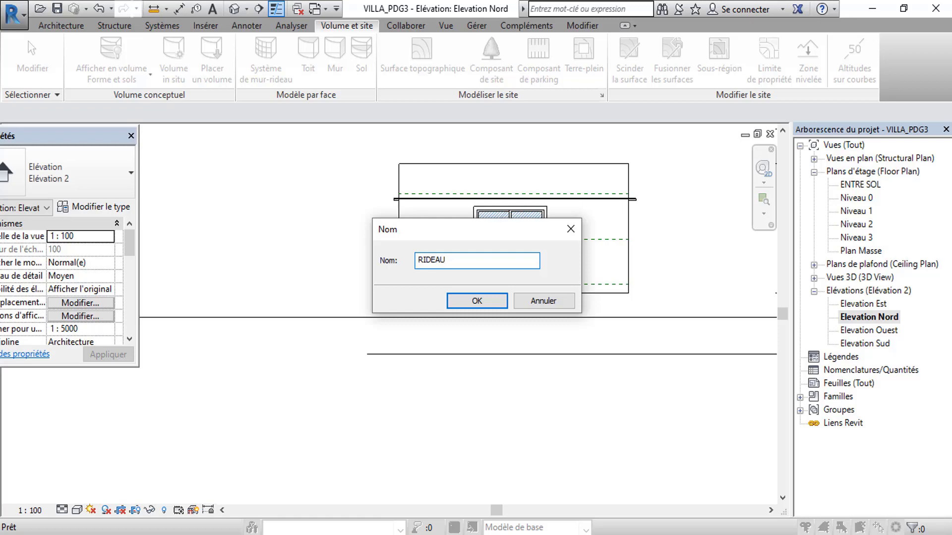
click(479, 301)
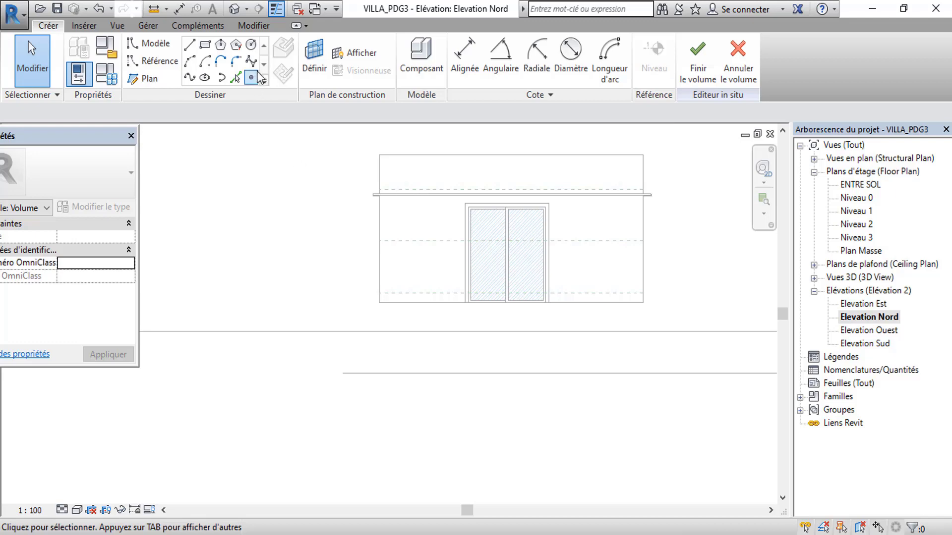
Step: For a spline, set the work plane to Plan de référence : 1 and go to Plan d'étage: Plan Masse
click(251, 61)
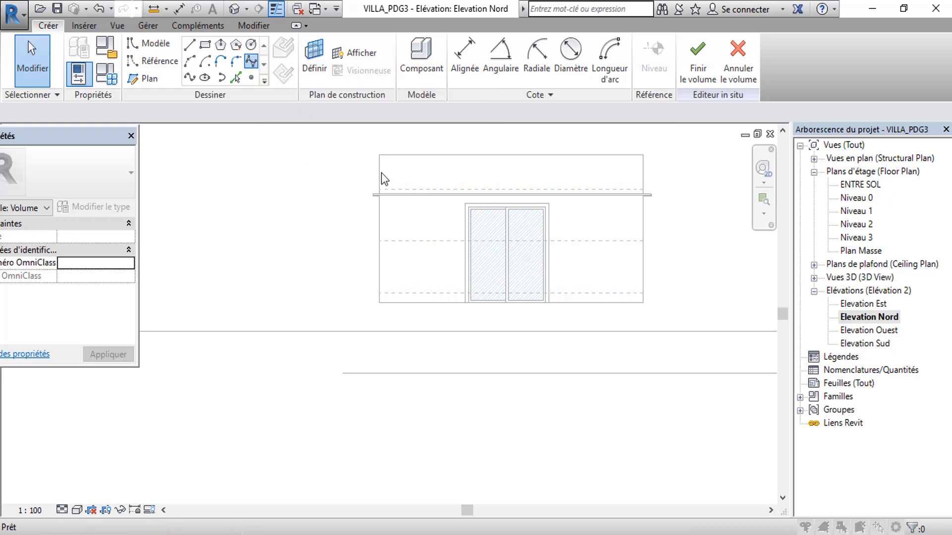
click(384, 178)
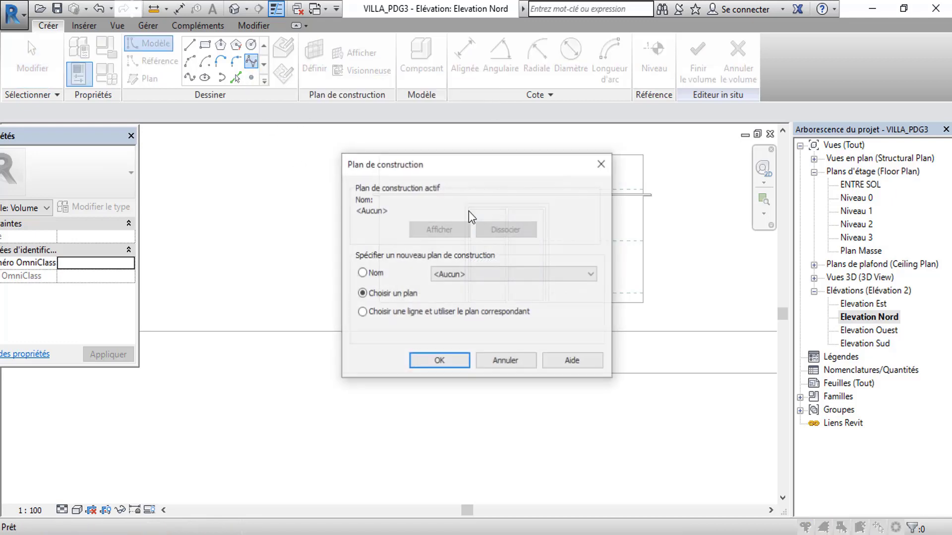
click(592, 276)
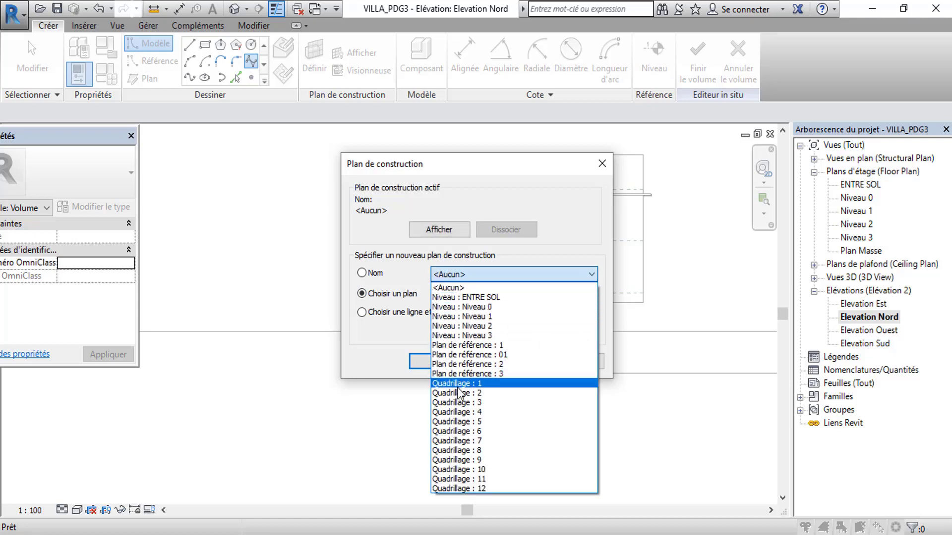
click(464, 346)
click(449, 365)
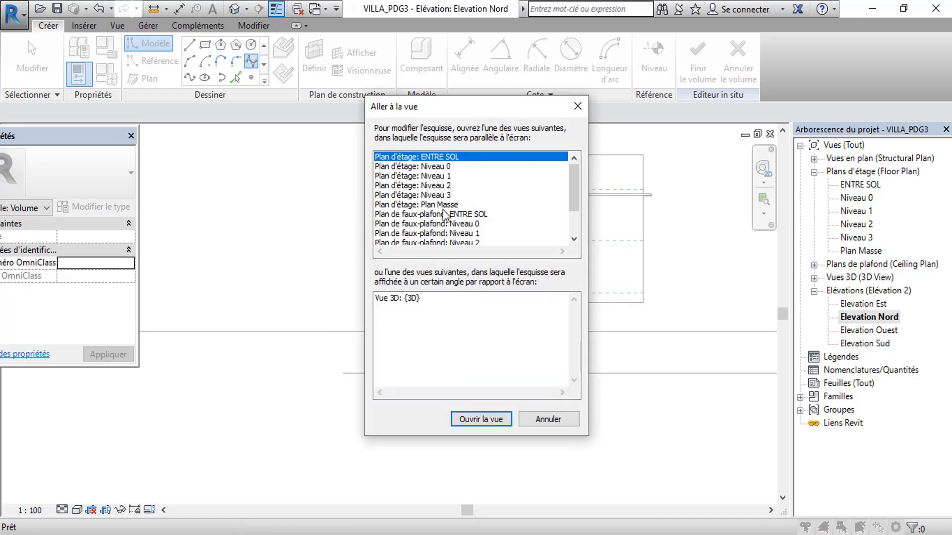
double_click(437, 207)
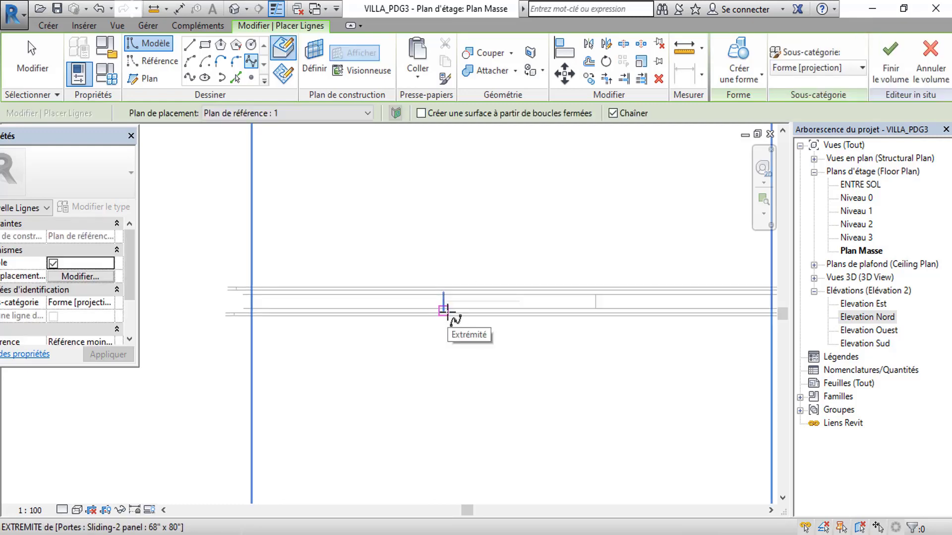
Step: Frame the Plan Masse view around the sliding door and cancel the stray line preview
click(77, 510)
click(99, 423)
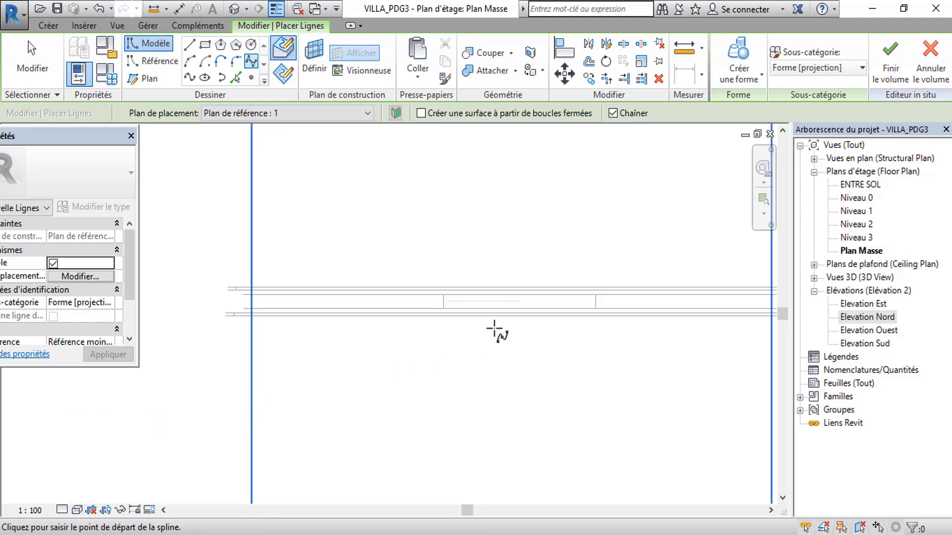
middle_drag(485, 327, 461, 326)
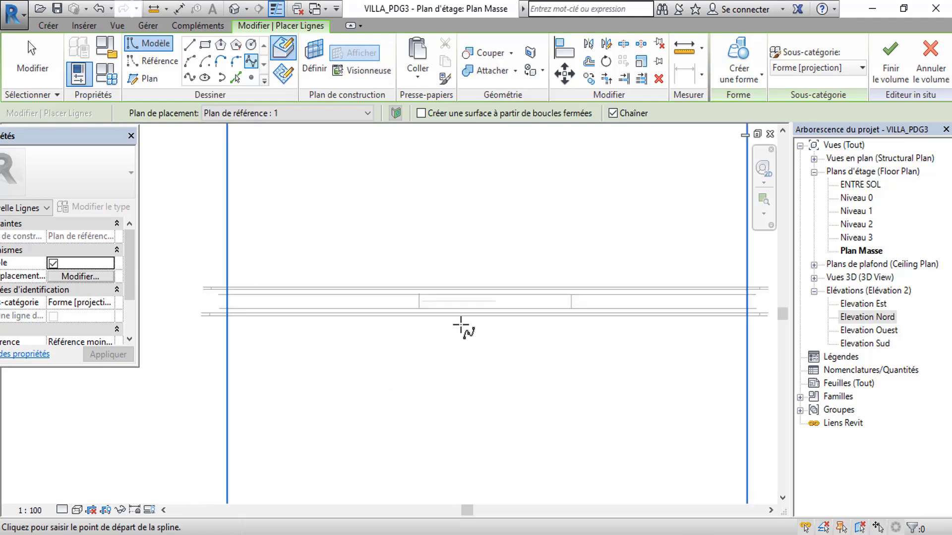
scroll(426, 299, up, 2)
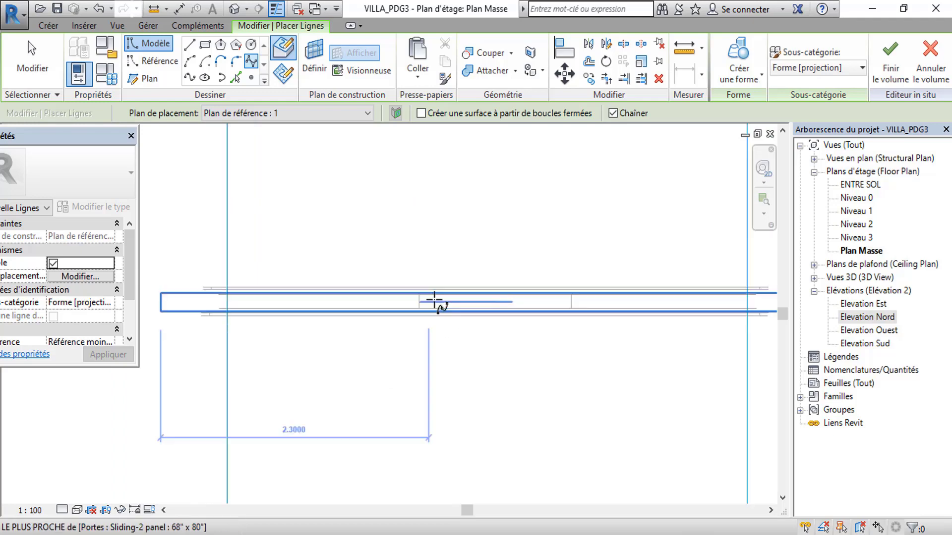
scroll(434, 299, up, 1)
scroll(434, 301, up, 1)
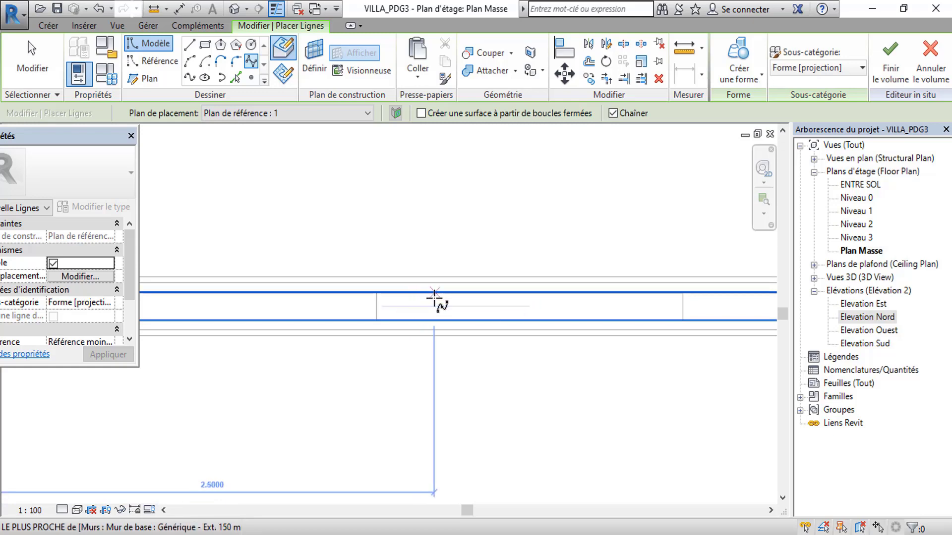
key(Escape)
scroll(531, 287, up, 2)
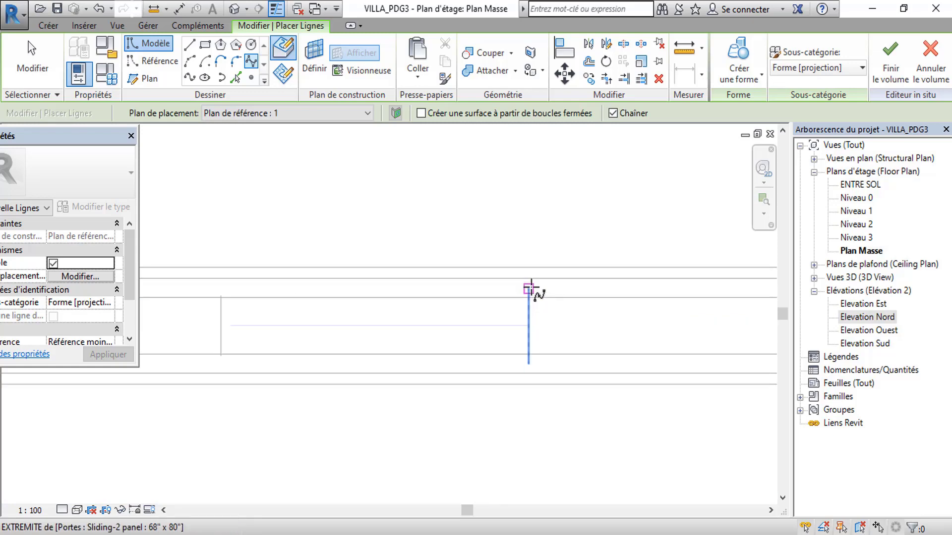
scroll(531, 288, down, 1)
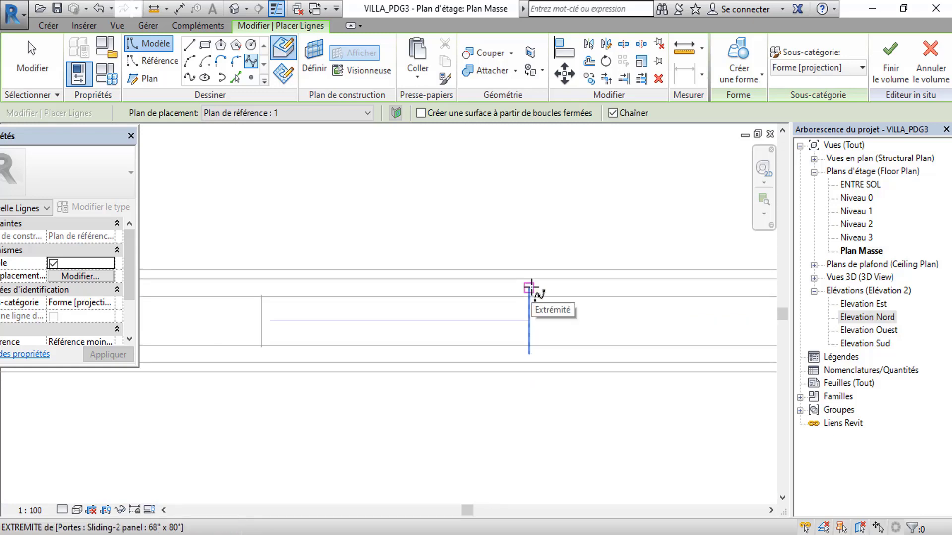
Step: Start the spline at the door's end, placing crest and trough points along the wall
click(530, 288)
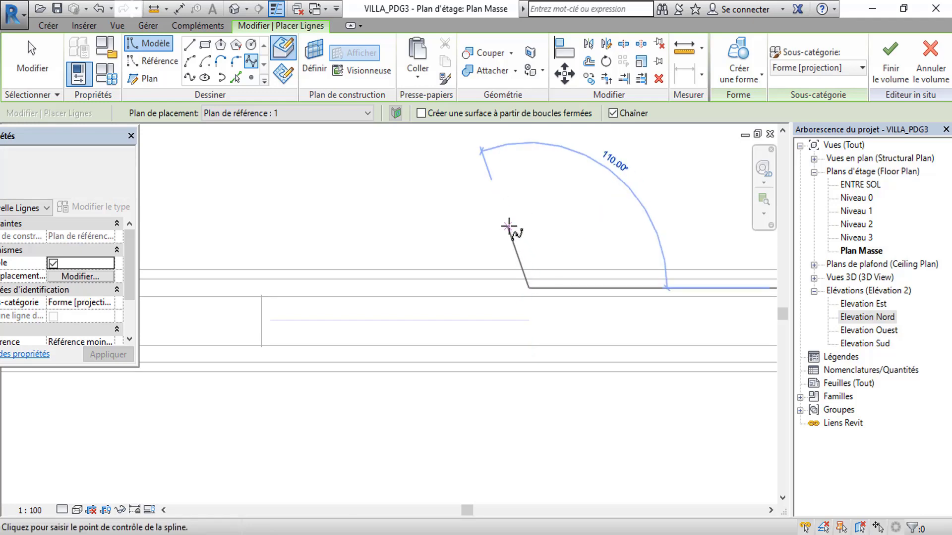
click(491, 231)
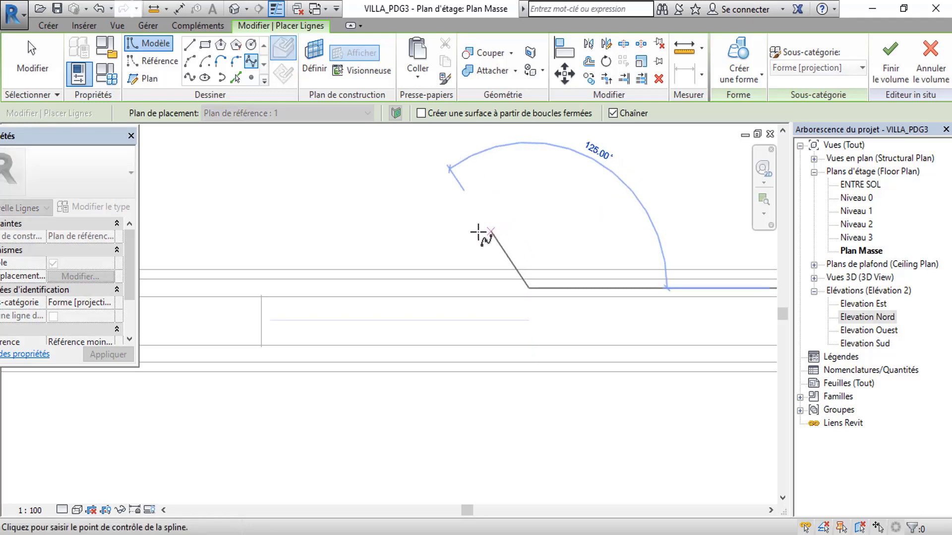
click(421, 231)
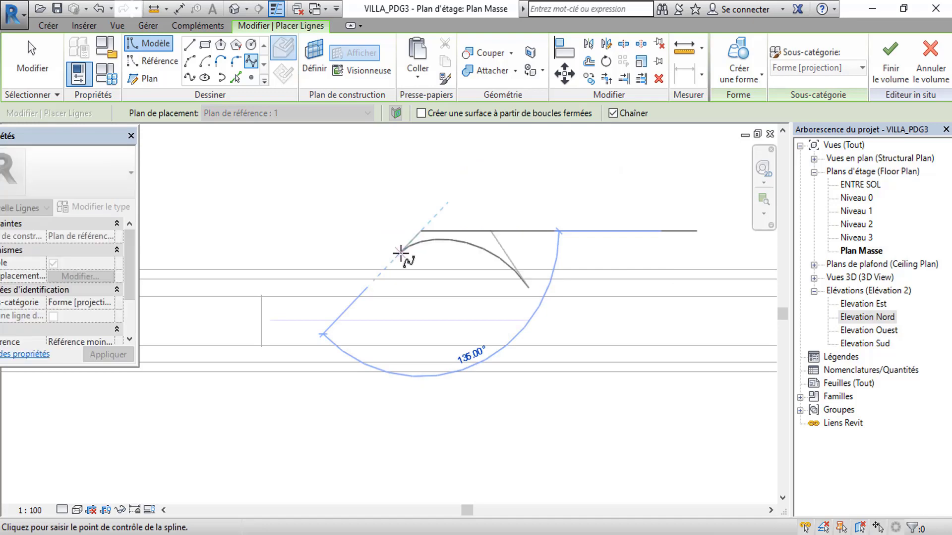
click(401, 253)
click(384, 289)
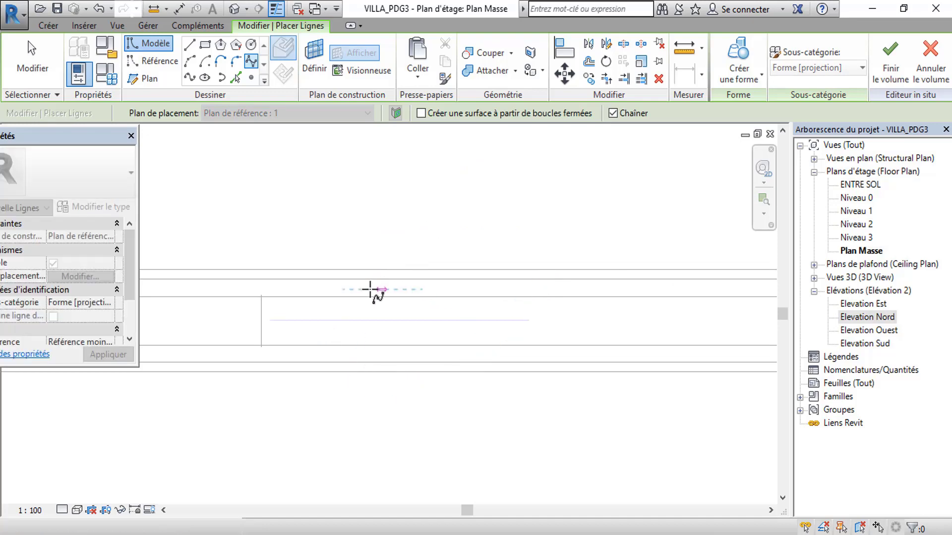
click(327, 290)
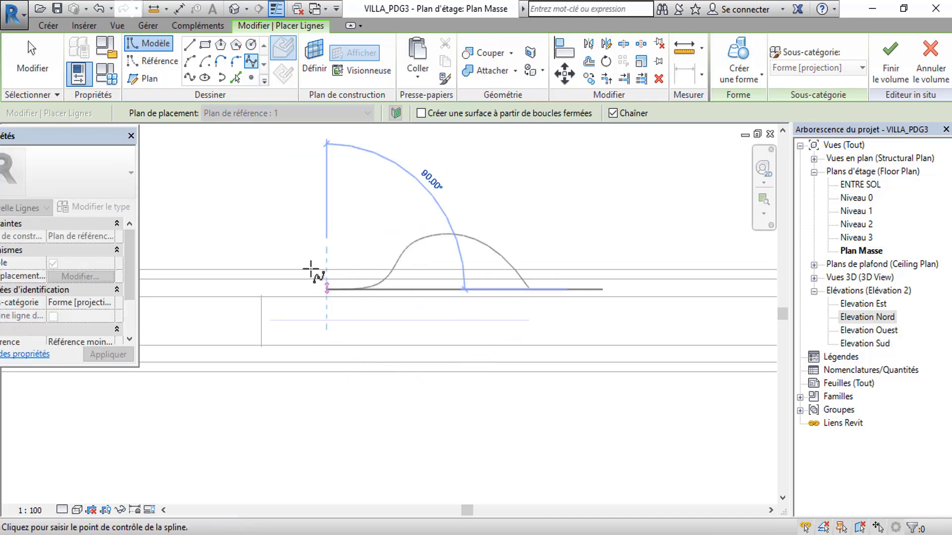
click(292, 240)
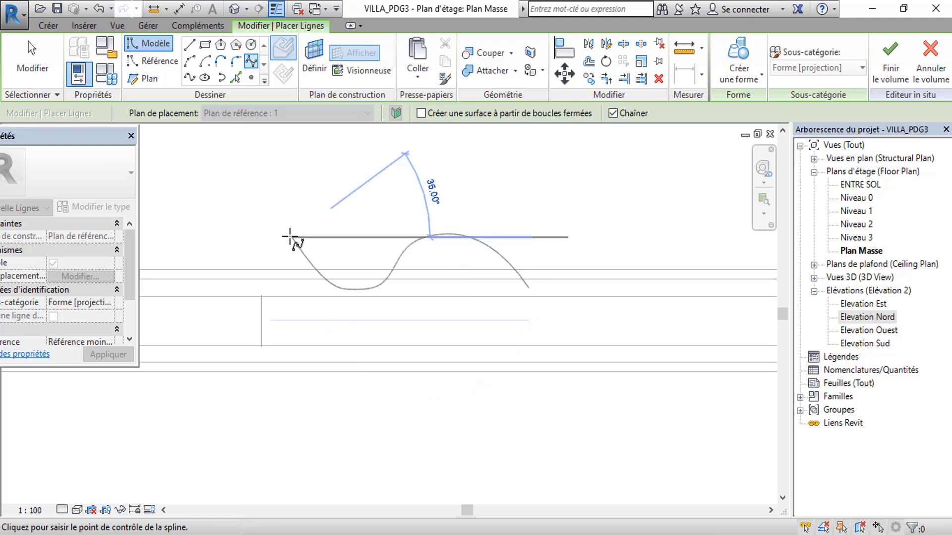
click(226, 228)
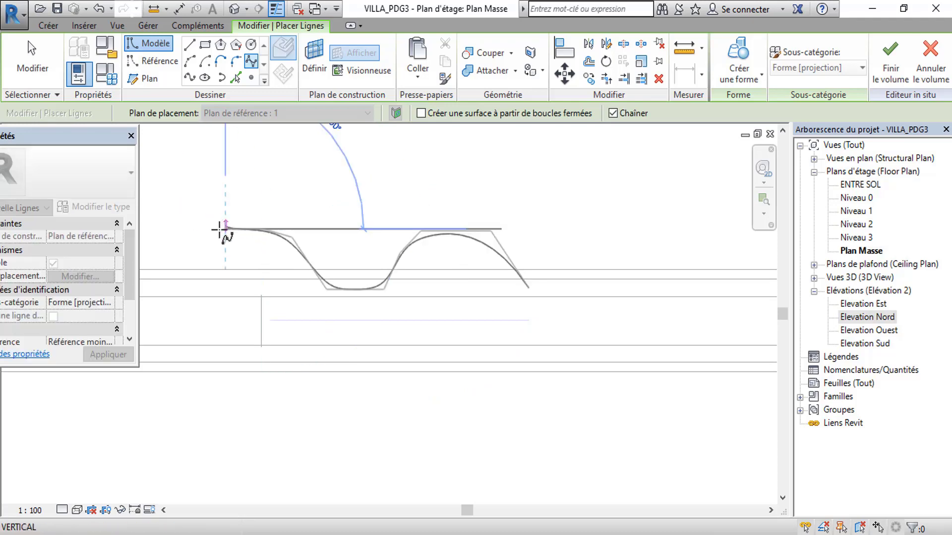
click(206, 247)
Step: Pan left, add the remaining wave points, and finish the spline
middle_drag(341, 231, 513, 198)
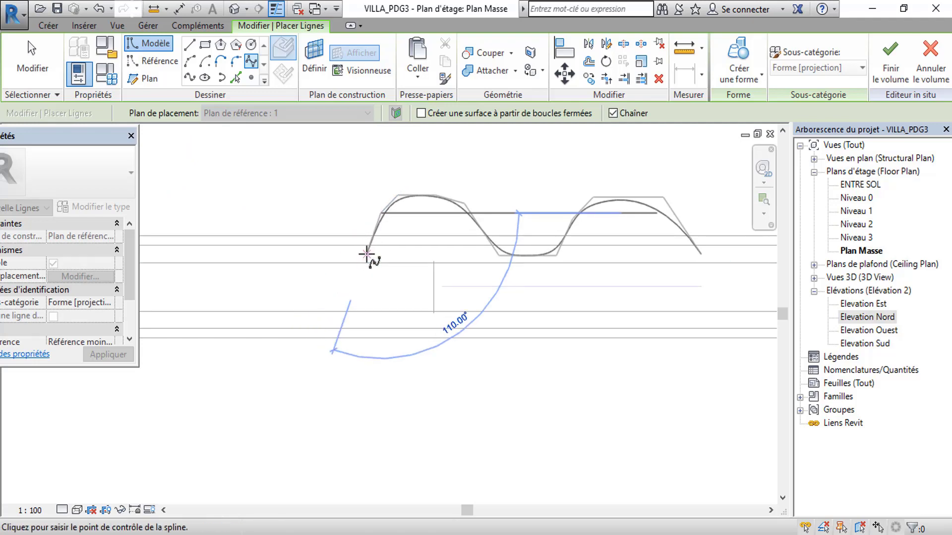
click(366, 255)
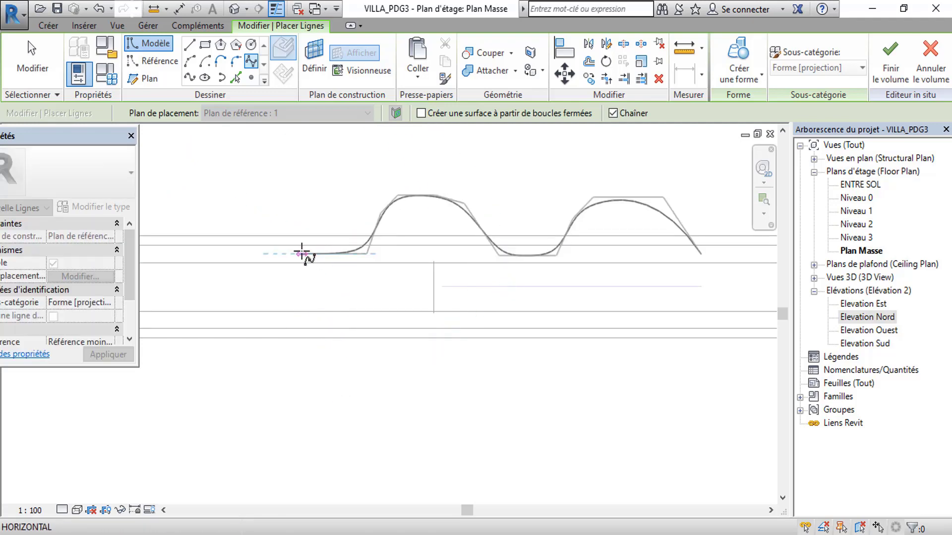
click(302, 253)
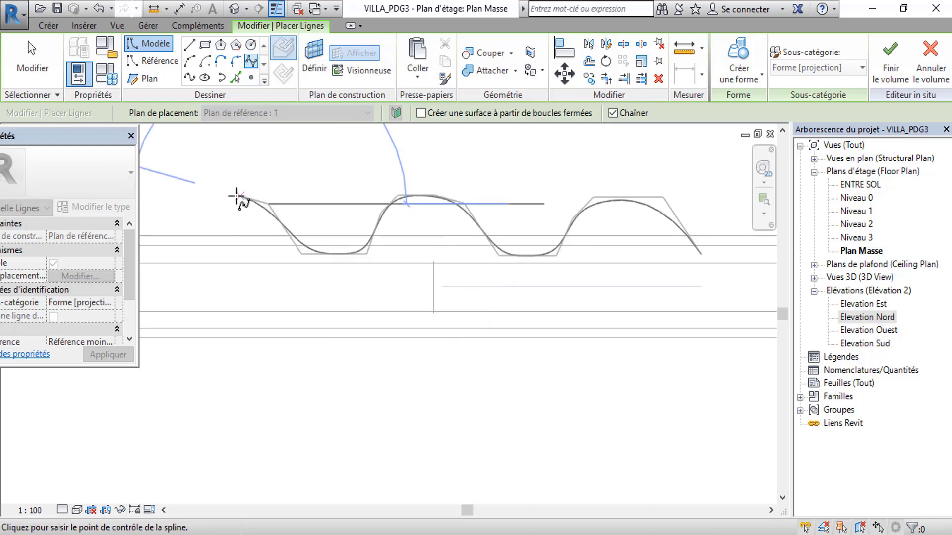
scroll(236, 195, down, 2)
scroll(238, 198, down, 2)
middle_drag(238, 198, 330, 233)
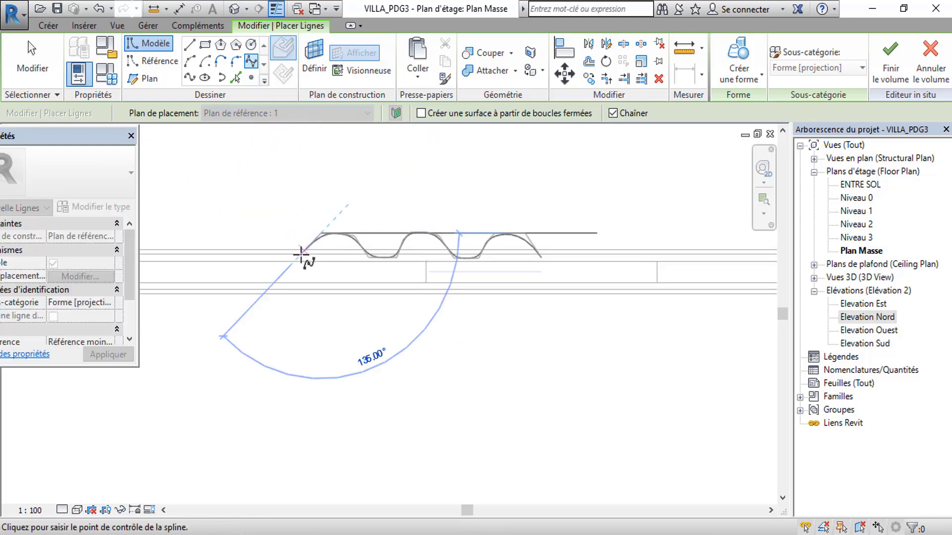
scroll(297, 259, up, 2)
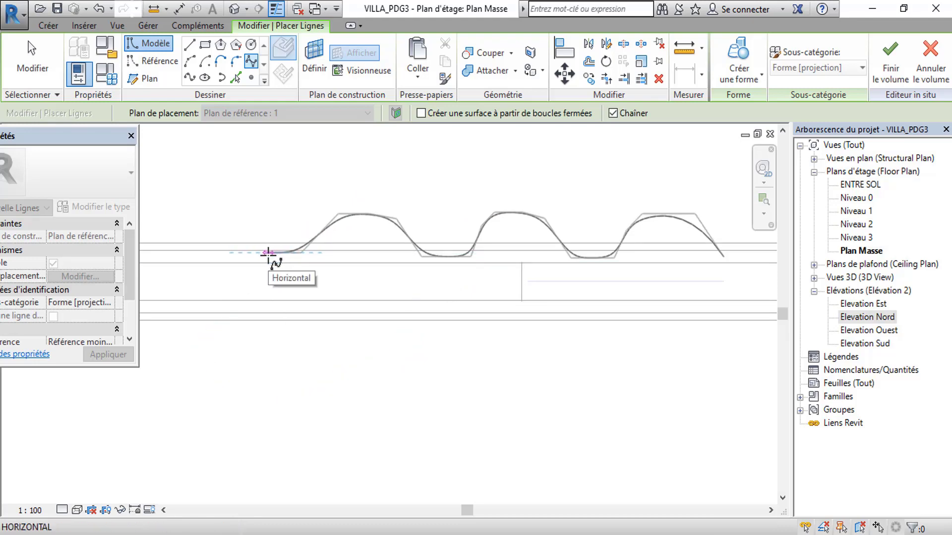
click(267, 254)
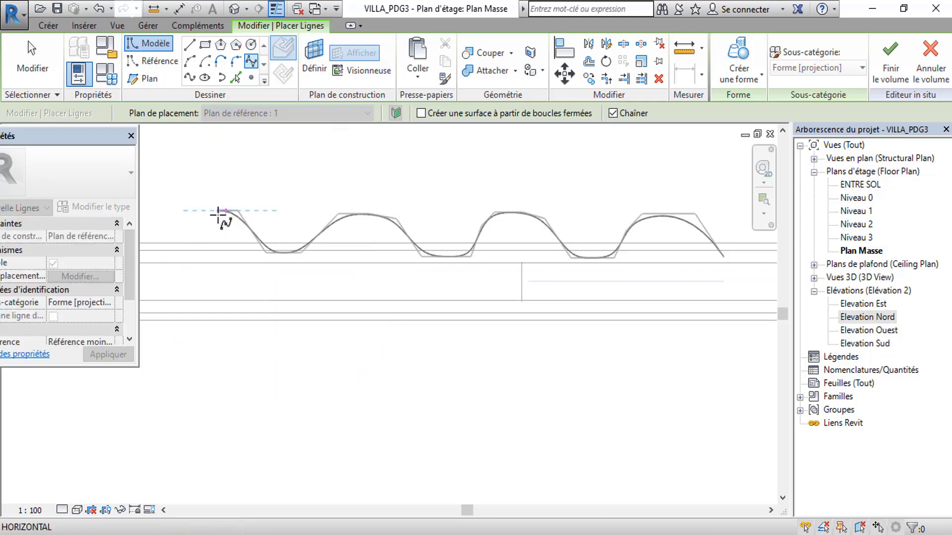
click(217, 211)
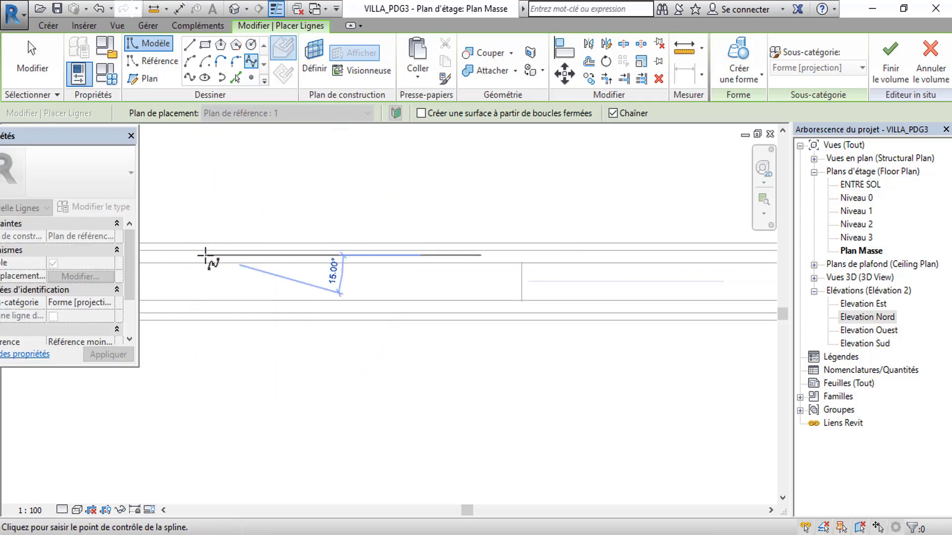
scroll(205, 256, down, 2)
key(Escape)
key(Escape)
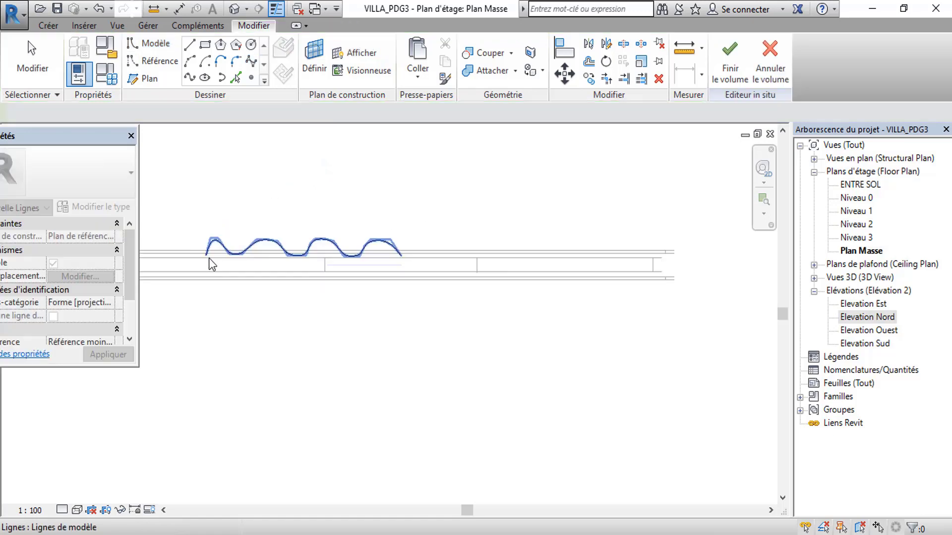
Step: Return to Elevation Nord and nudge the profile line above the door slightly right
middle_click(307, 291)
middle_click(307, 291)
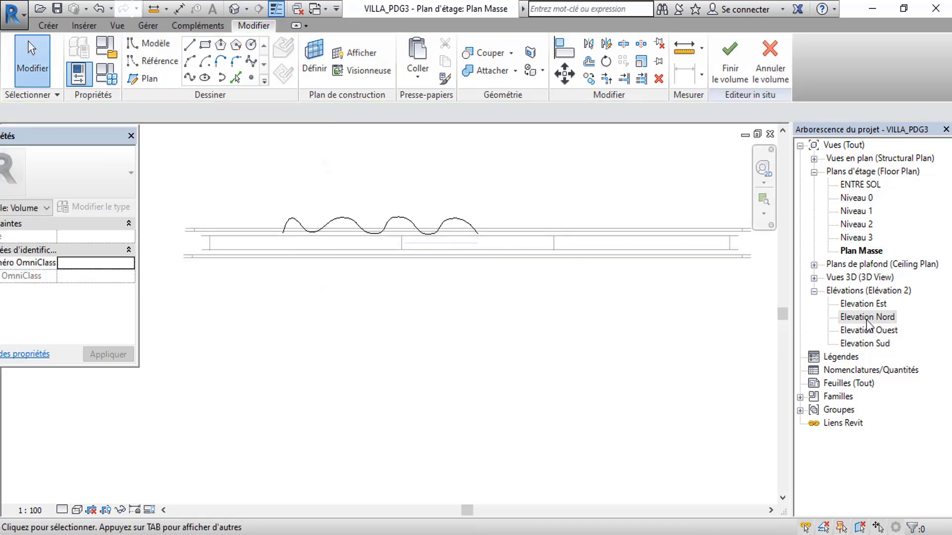
double_click(865, 320)
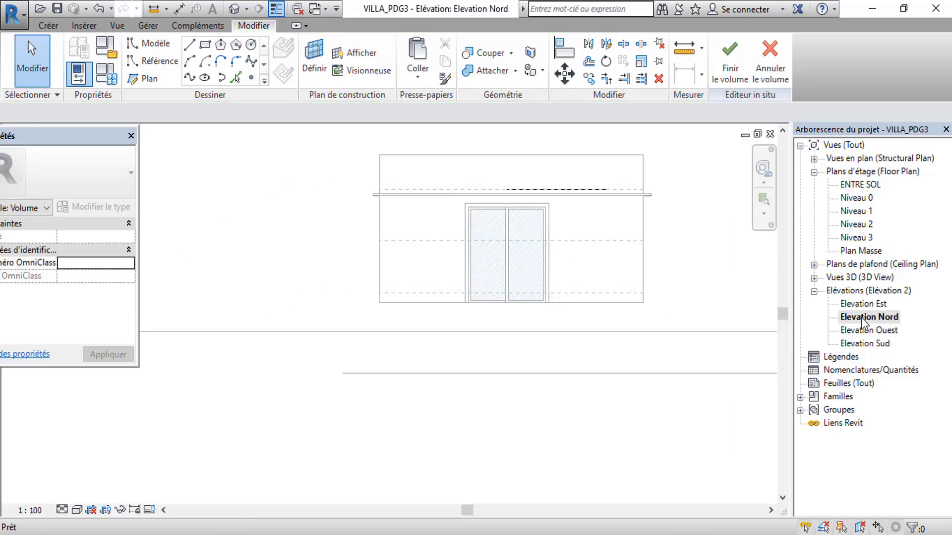
scroll(519, 196, up, 2)
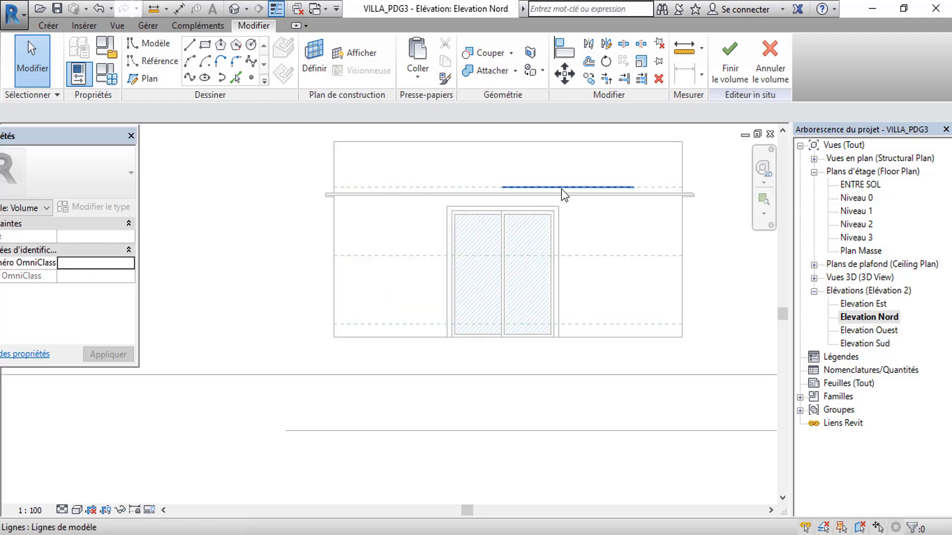
click(553, 218)
scroll(530, 238, up, 1)
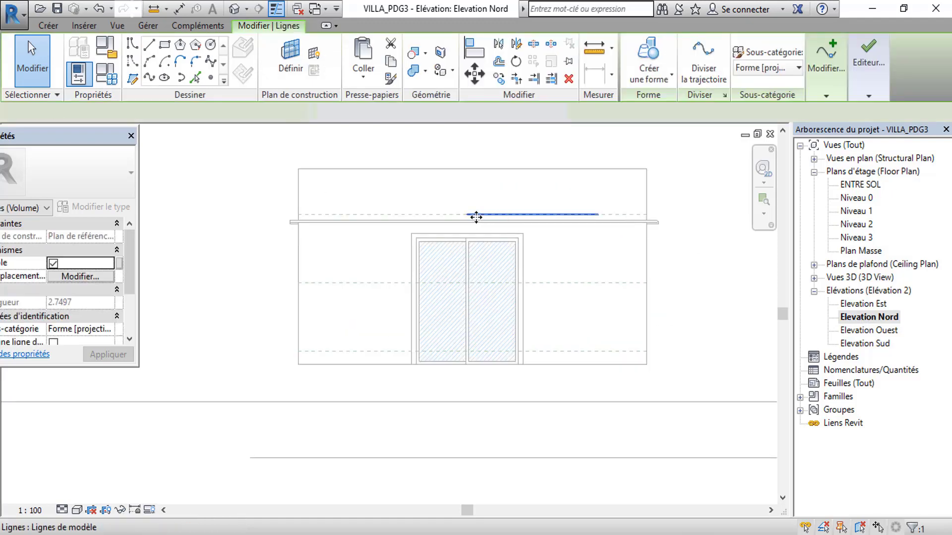
scroll(446, 208, up, 1)
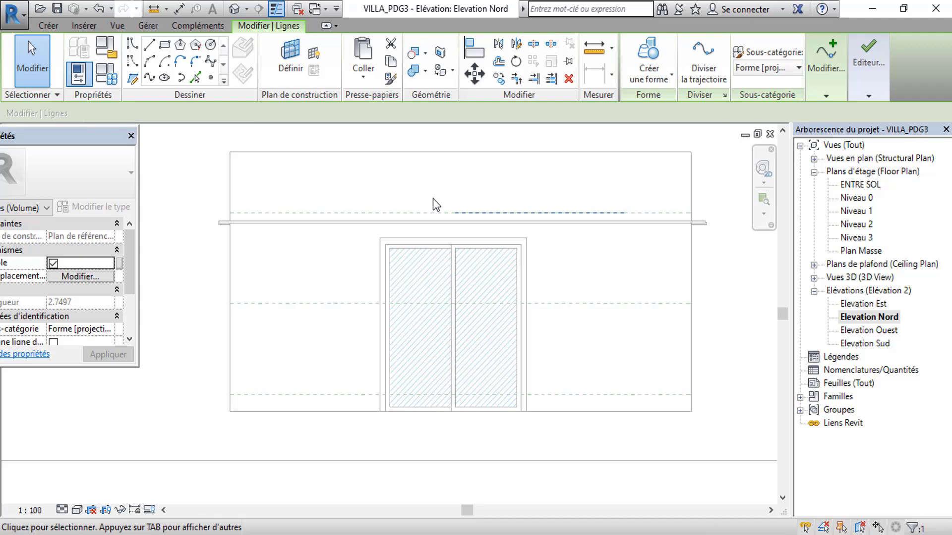
key(Right)
key(Right)
key(Right)
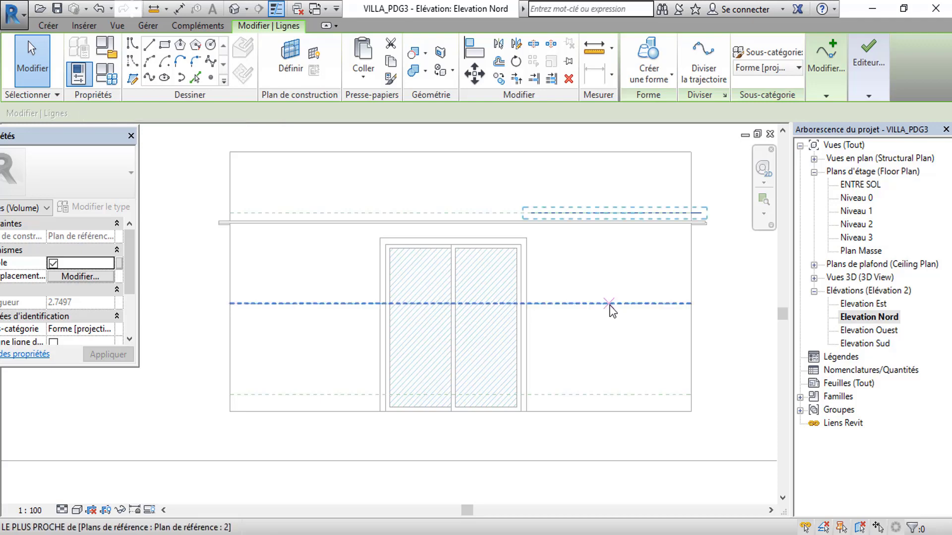
Step: Copy the profile line from its right end down onto the lower reference plane
click(679, 216)
key(m)
key(v)
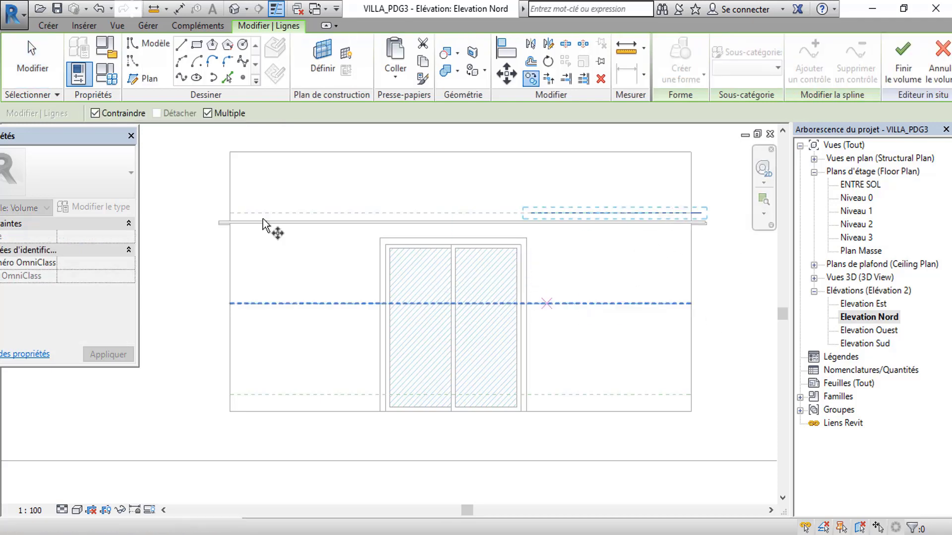
click(95, 113)
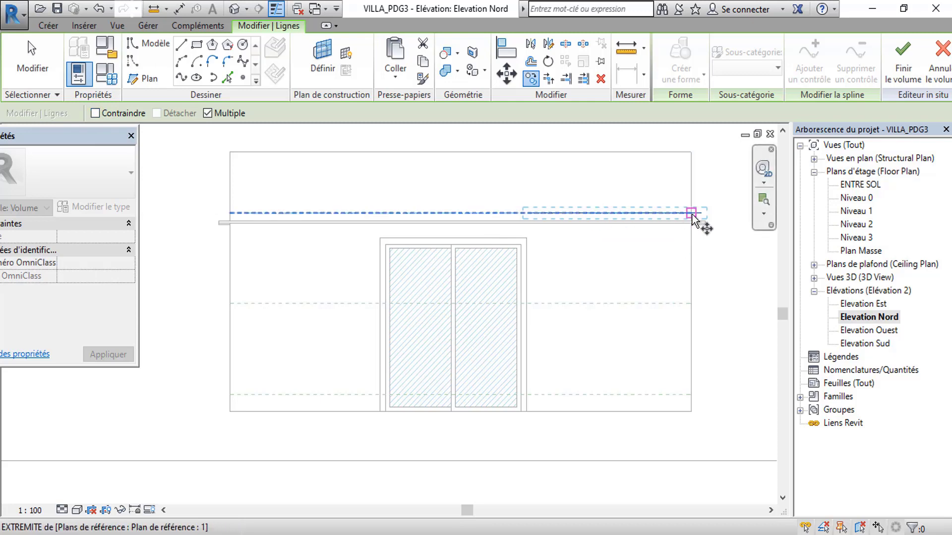
drag(693, 214, 692, 303)
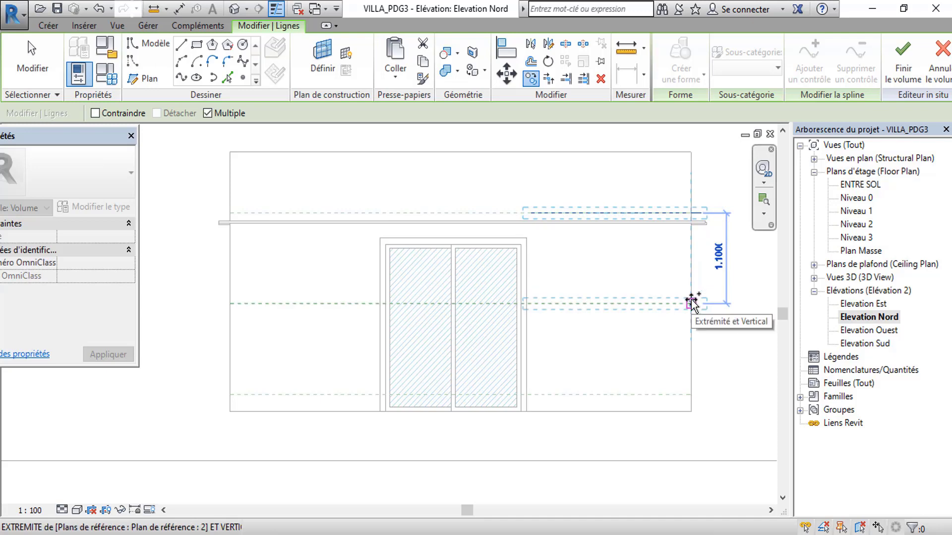
click(691, 303)
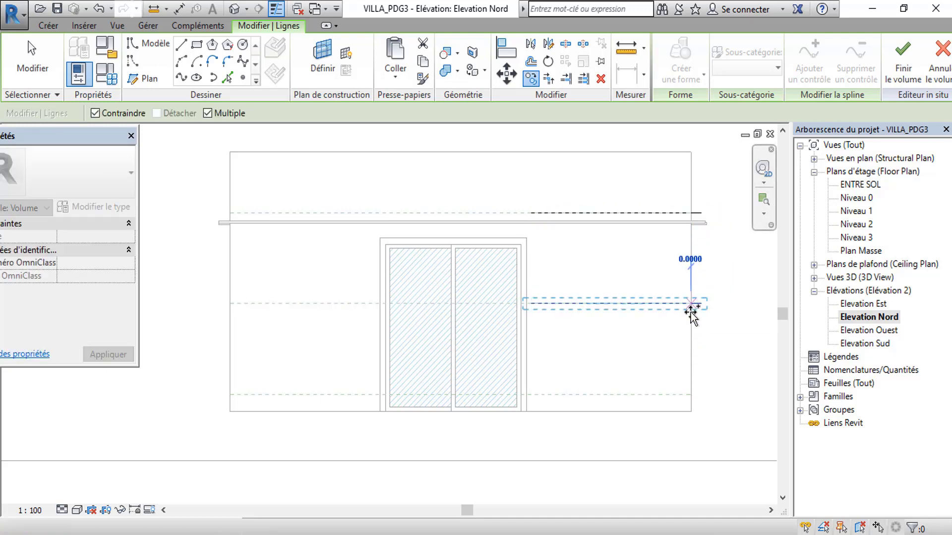
Step: Place another copy on the lower reference plane and select the new model line
click(102, 115)
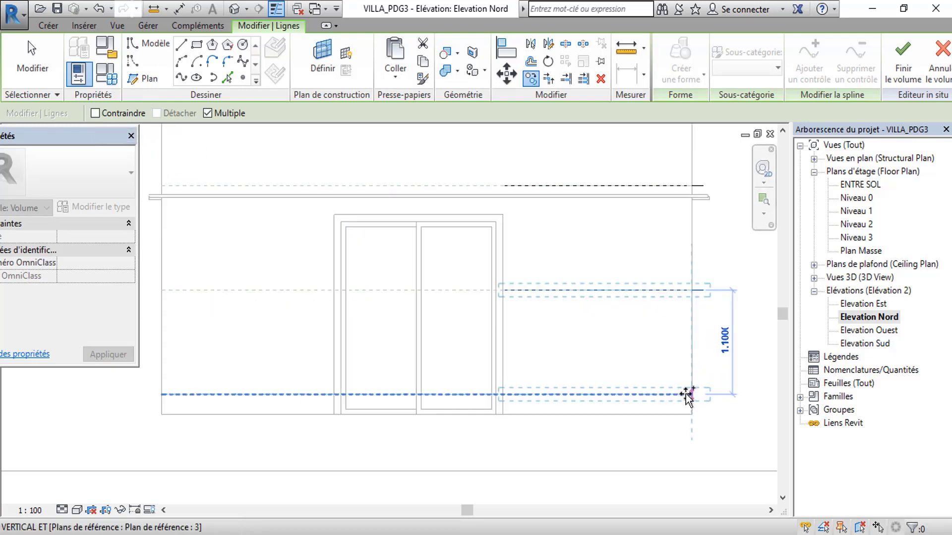
scroll(686, 394, up, 1)
key(shift)
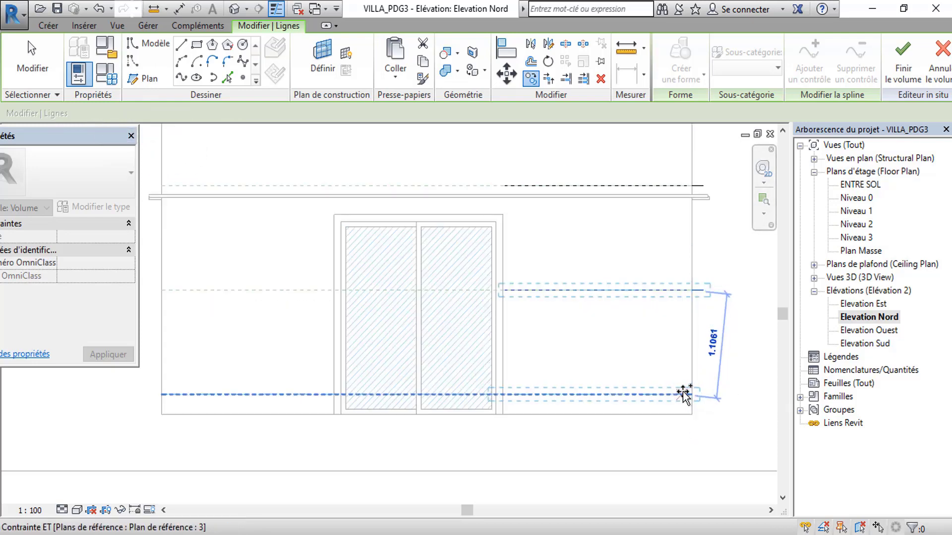
scroll(687, 394, down, 2)
click(686, 394)
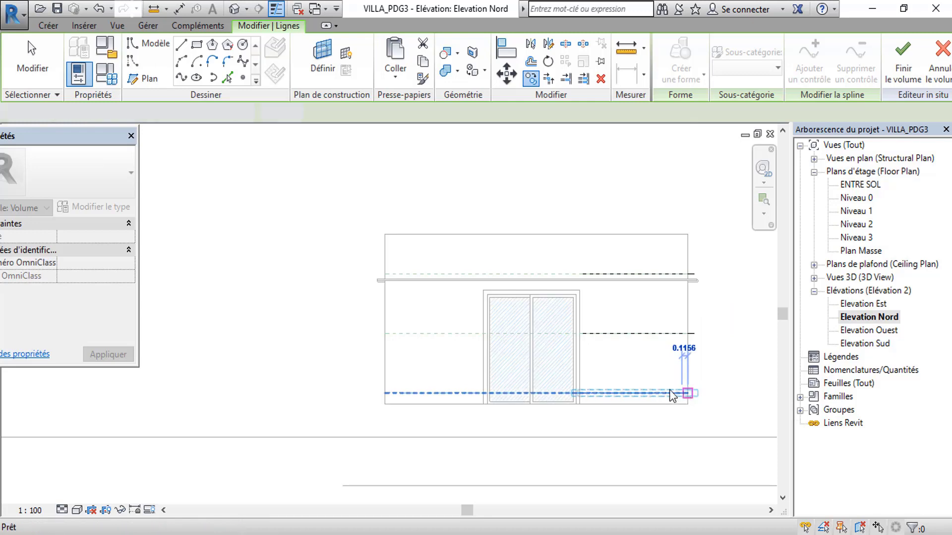
click(632, 365)
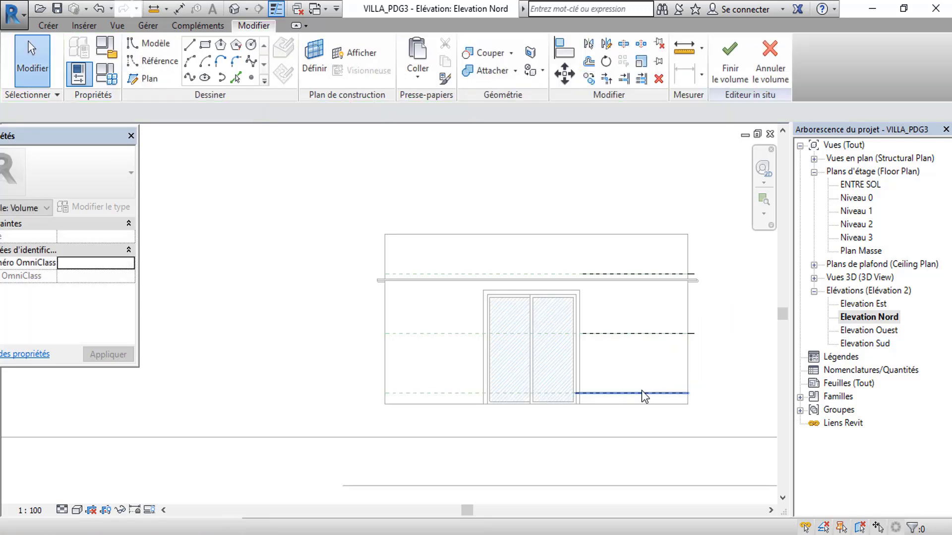
click(594, 432)
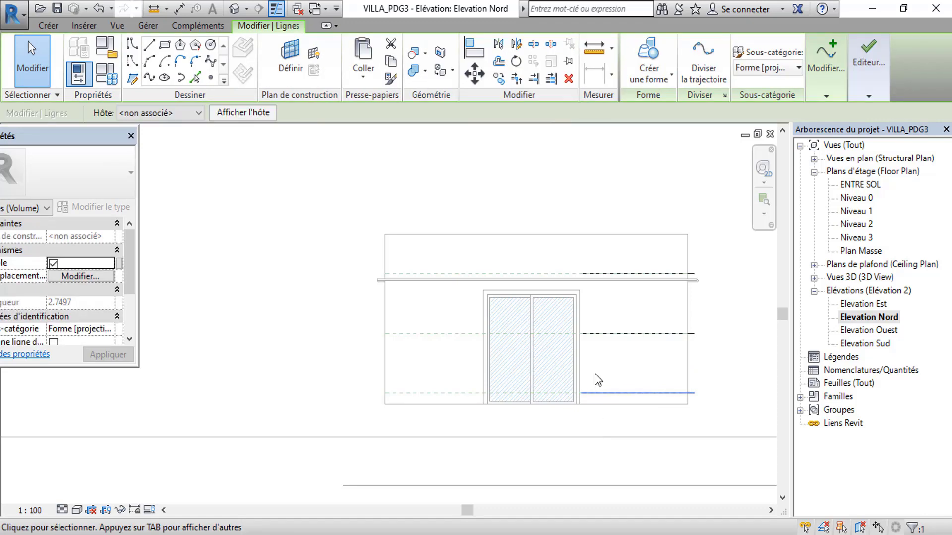
Step: Switch to the {3D} view, orbit frontally, and inspect the middle wavy line
click(234, 9)
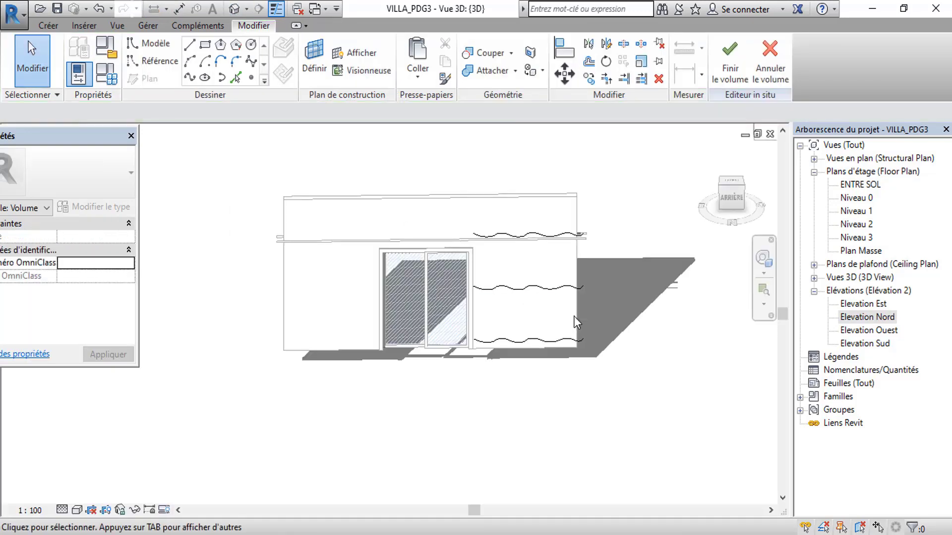
mouse_move(595, 337)
shift+middle_down()
mouse_move(554, 374)
mouse_move(548, 354)
mouse_move(652, 323)
mouse_move(563, 312)
mouse_move(579, 281)
shift+middle_up()
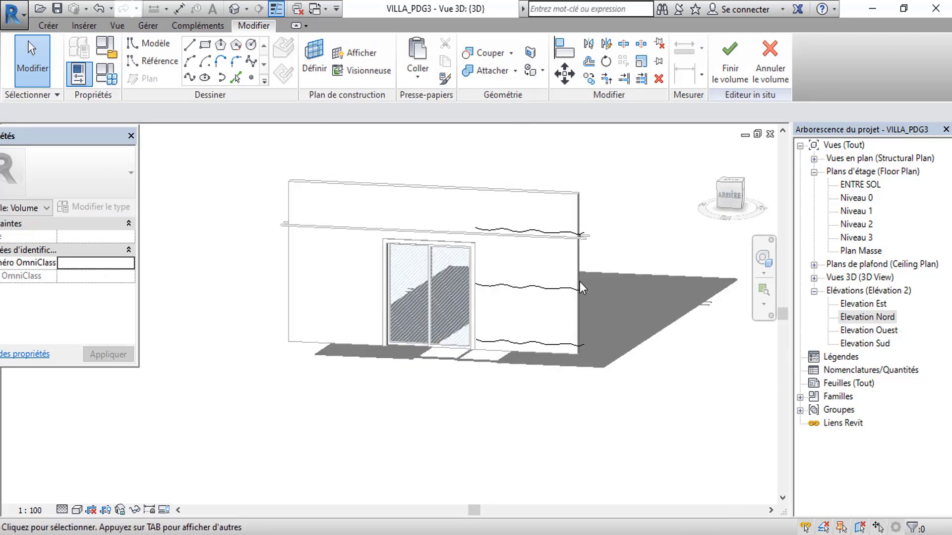
mouse_move(534, 328)
shift+middle_down()
mouse_move(565, 335)
mouse_move(545, 327)
shift+middle_up()
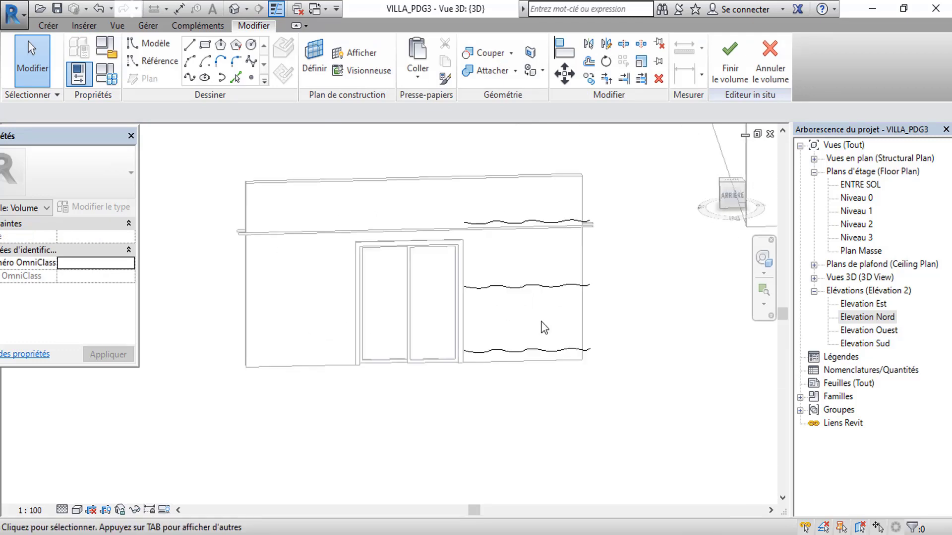
click(480, 298)
scroll(476, 295, up, 3)
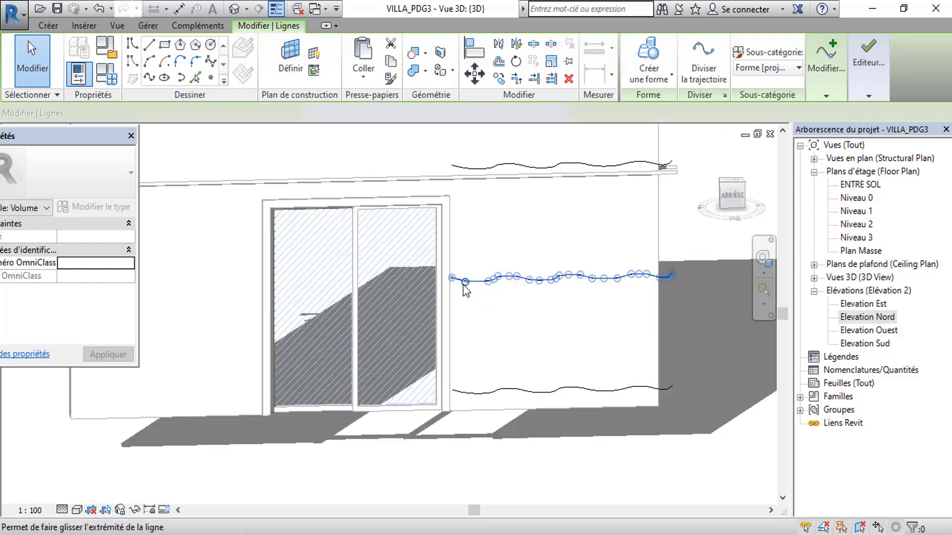
click(453, 280)
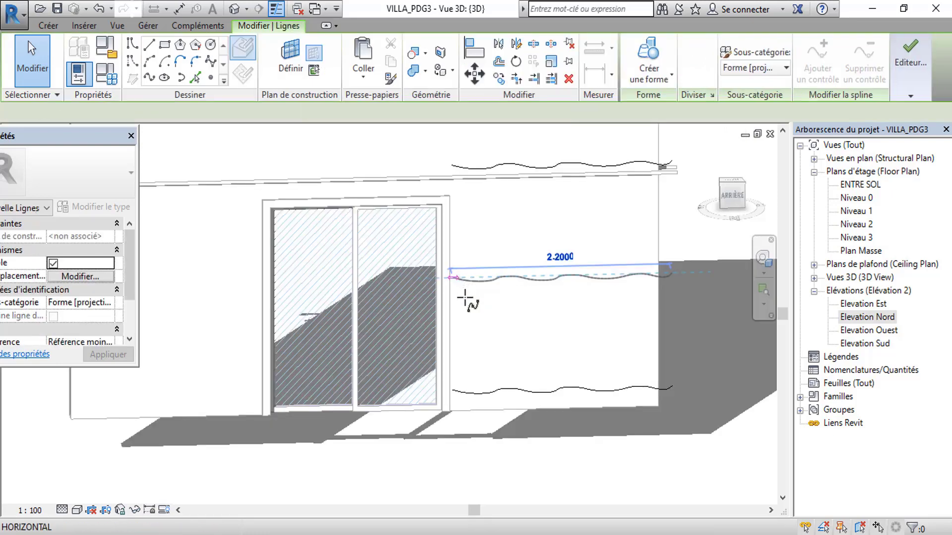
scroll(475, 314, down, 2)
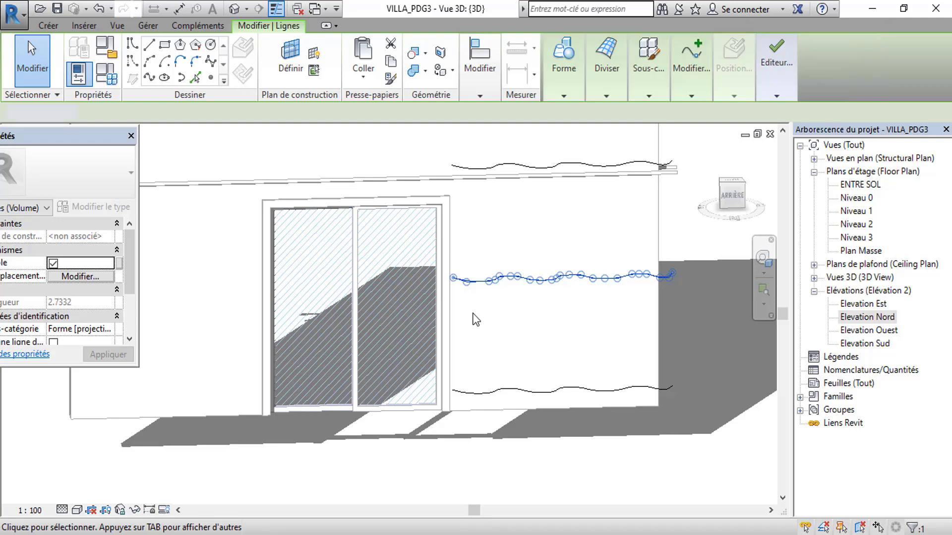
click(506, 369)
key(Escape)
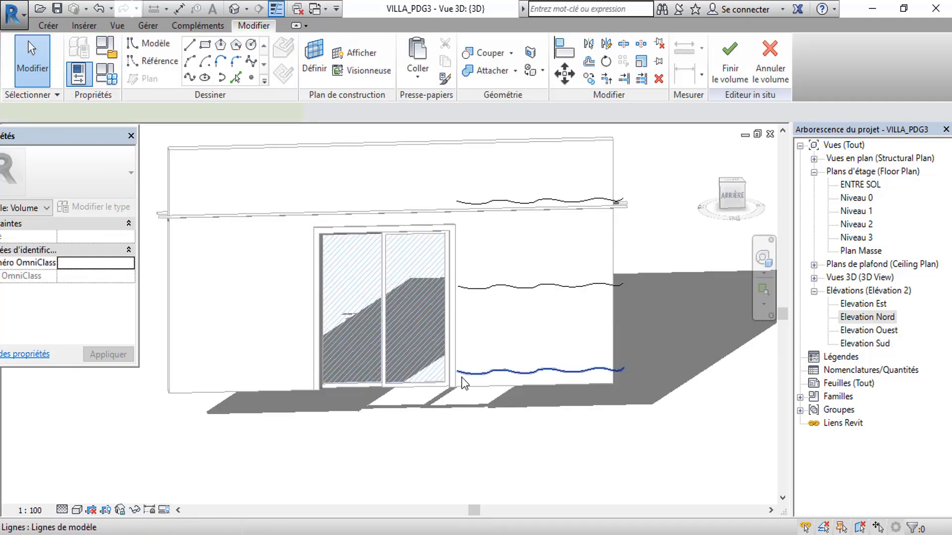
Step: Drag a control point of the bottom wave, then window-select all three wavy lines
click(462, 377)
scroll(457, 381, up, 2)
drag(465, 375, 471, 389)
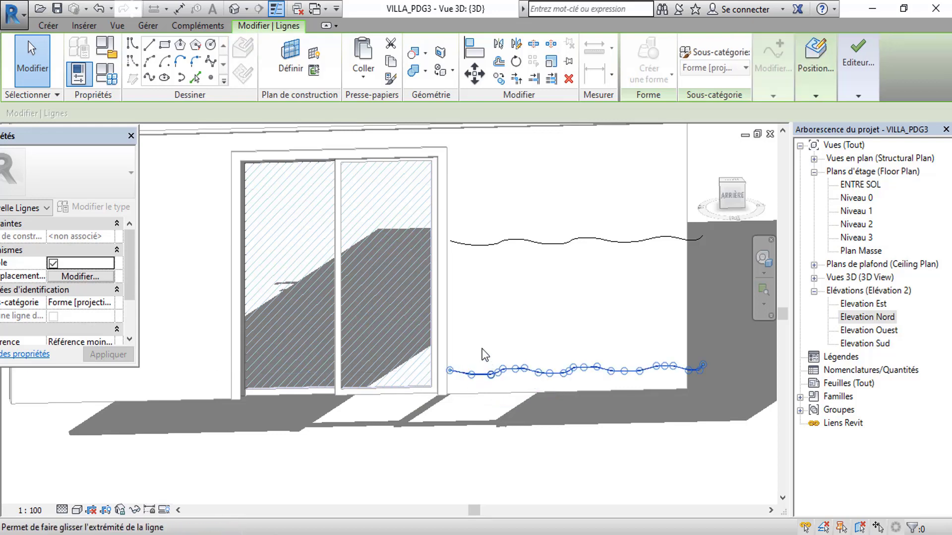
key(Escape)
scroll(483, 342, down, 2)
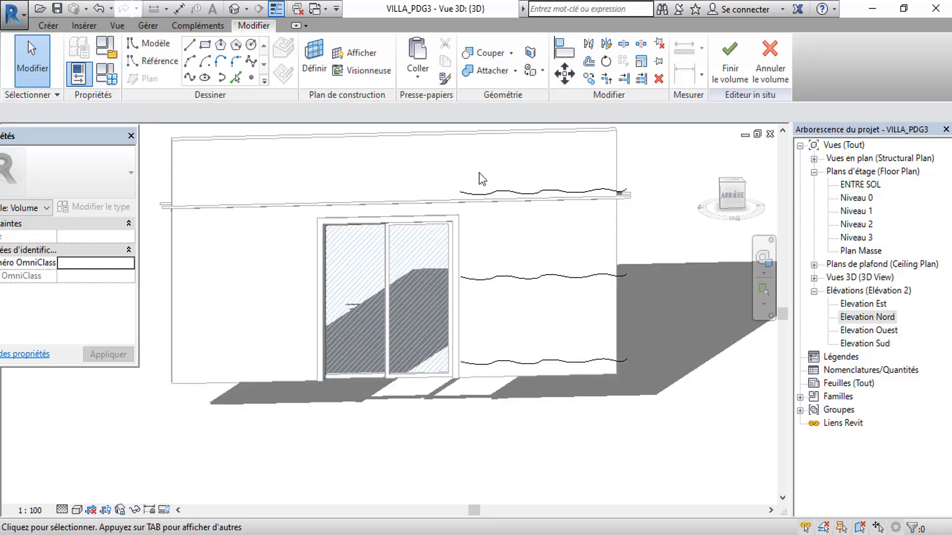
drag(425, 177, 654, 384)
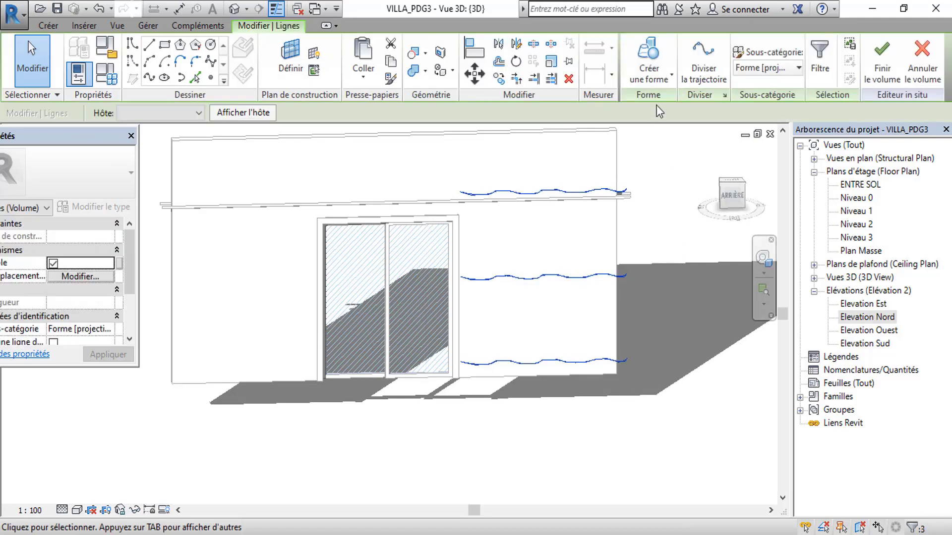
Step: Loft a solid form (Créer une forme > Solide) through the three selected wavy lines
click(672, 80)
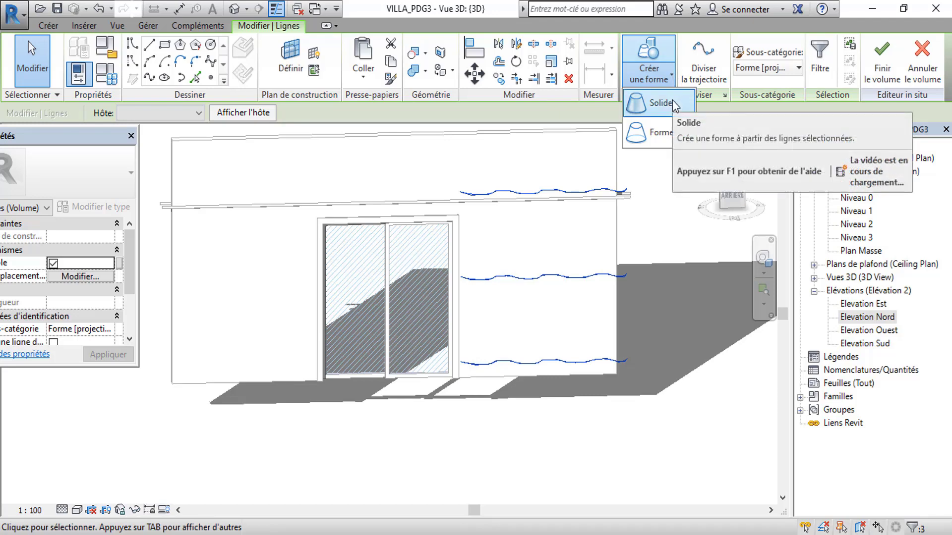
click(672, 105)
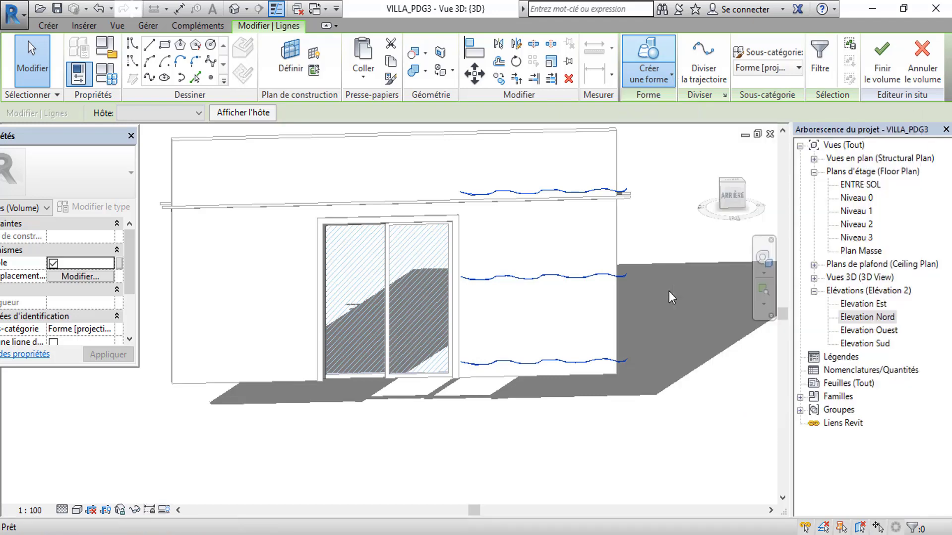
click(656, 247)
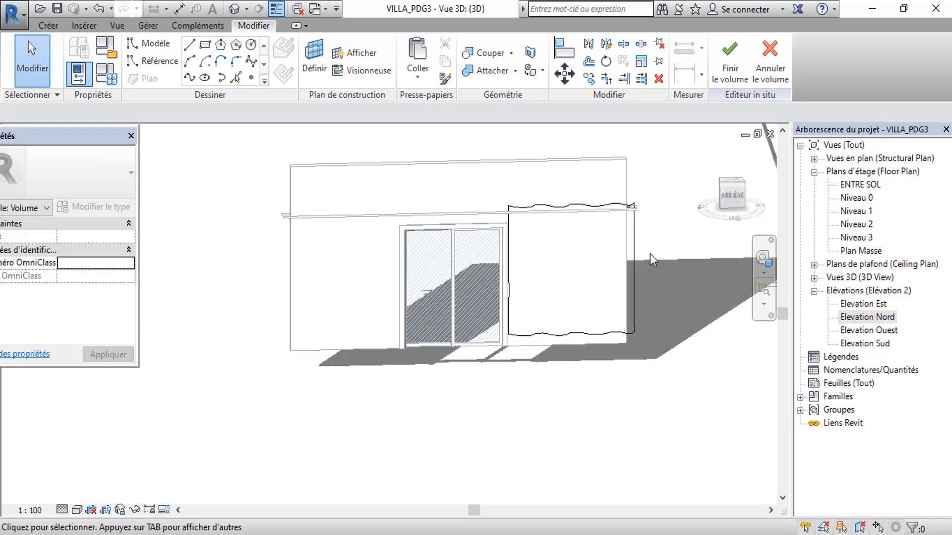
mouse_move(650, 253)
shift+middle_down()
mouse_move(626, 372)
mouse_move(617, 312)
shift+middle_up()
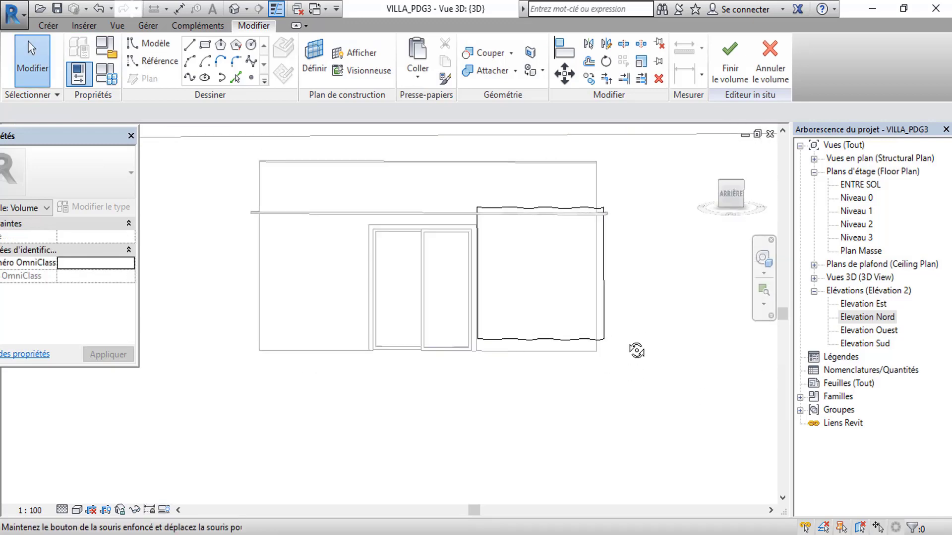
Step: Set the visual style to Ombré and zoom in on the curtain edge and rod
scroll(578, 315, up, 2)
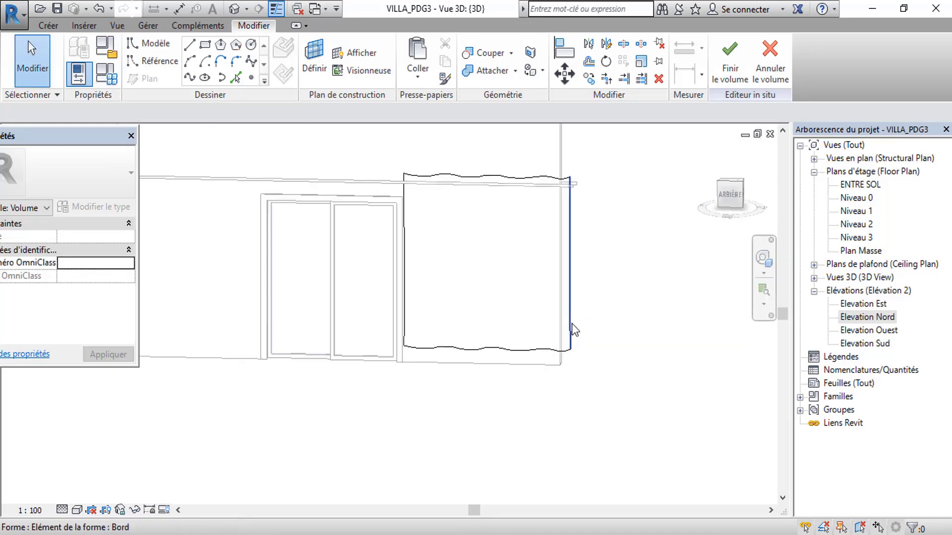
click(78, 510)
click(97, 452)
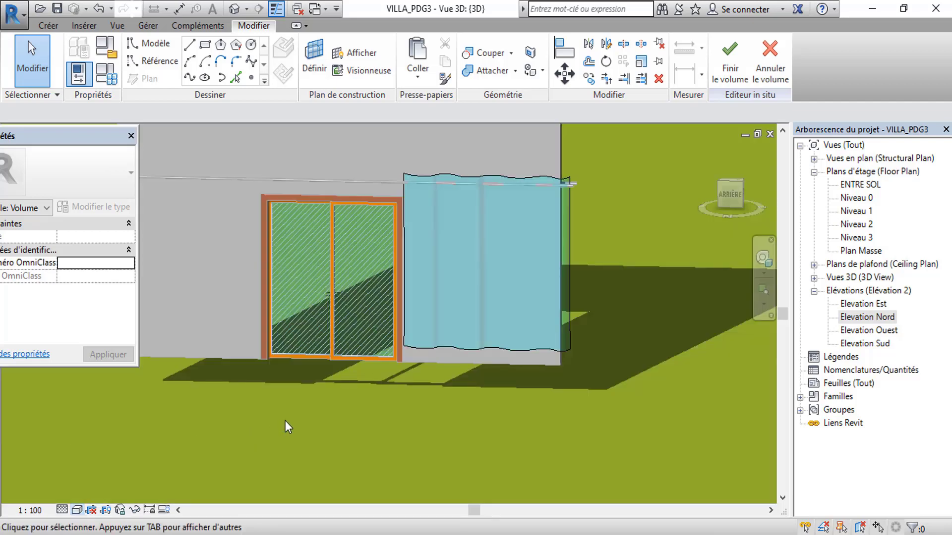
mouse_move(378, 346)
shift+middle_down()
mouse_move(441, 385)
mouse_move(329, 378)
mouse_move(452, 382)
mouse_move(518, 410)
mouse_move(451, 289)
mouse_move(463, 319)
mouse_move(485, 334)
mouse_move(450, 353)
mouse_move(442, 342)
mouse_move(524, 281)
shift+middle_up()
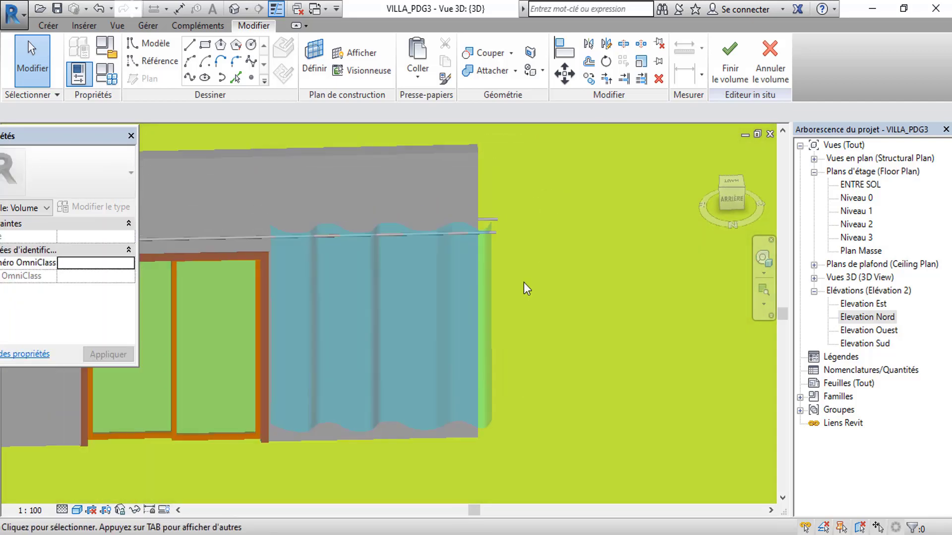
scroll(487, 242, up, 3)
scroll(500, 250, up, 1)
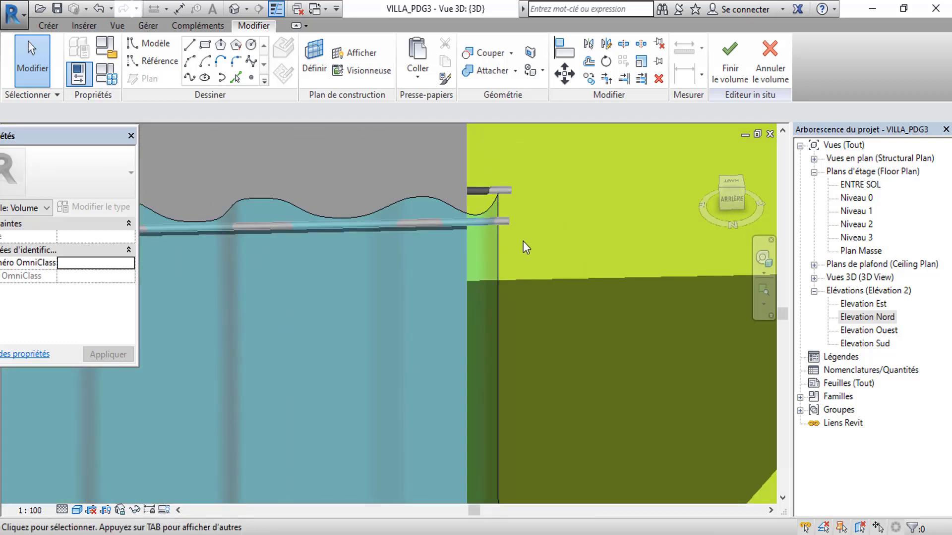
scroll(512, 234, up, 1)
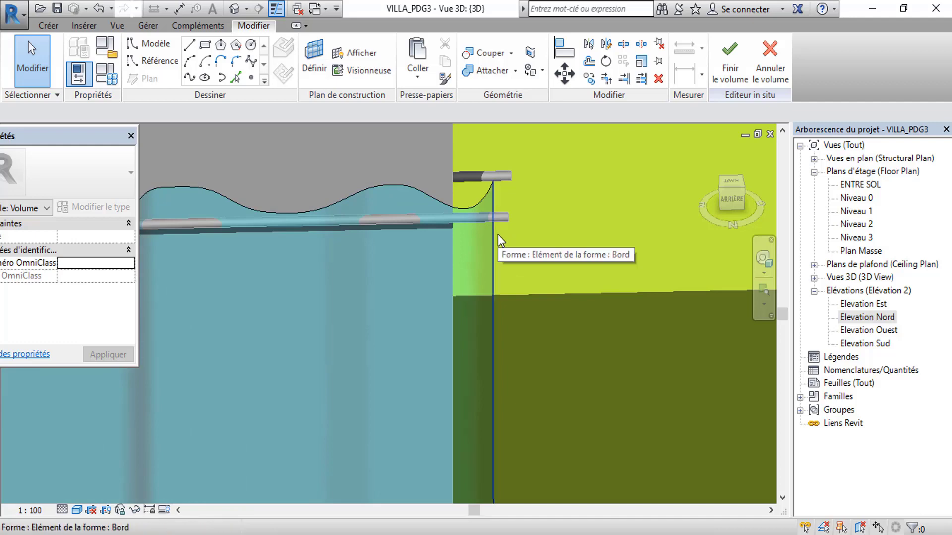
mouse_move(506, 227)
shift+middle_down()
mouse_move(474, 260)
mouse_move(483, 225)
mouse_move(504, 247)
mouse_move(490, 257)
mouse_move(453, 223)
mouse_move(424, 216)
mouse_move(444, 231)
shift+middle_up()
scroll(513, 219, up, 2)
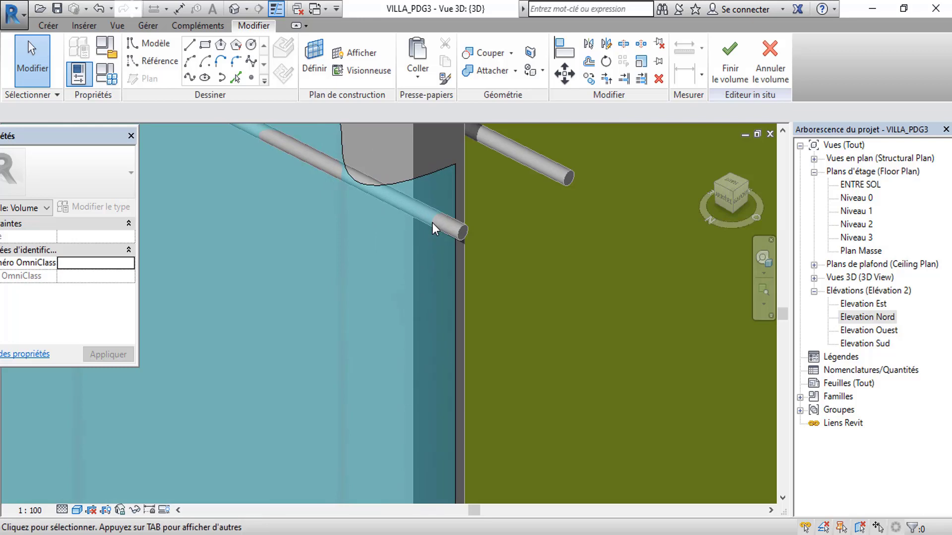
Step: Set the curtain rod's end face as the work plane
click(309, 54)
scroll(565, 285, up, 3)
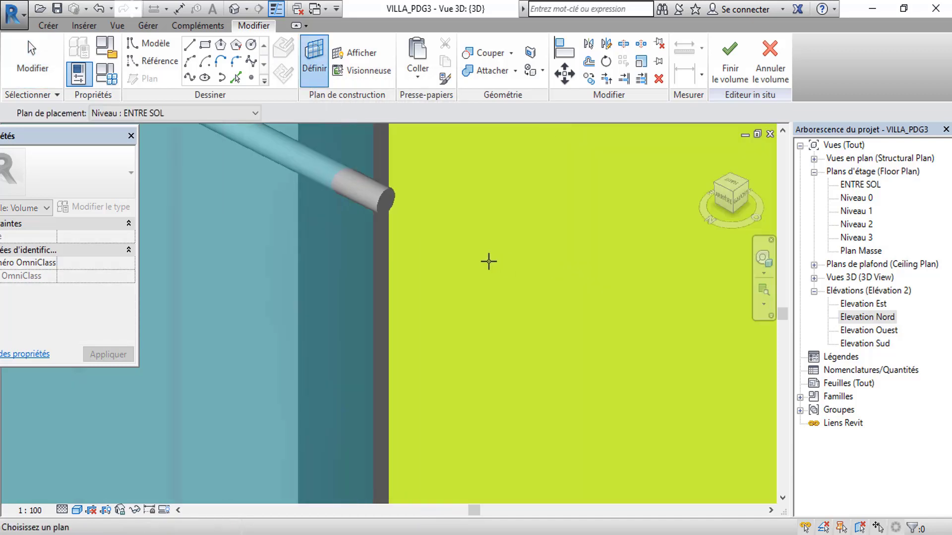
scroll(404, 212, up, 1)
click(375, 193)
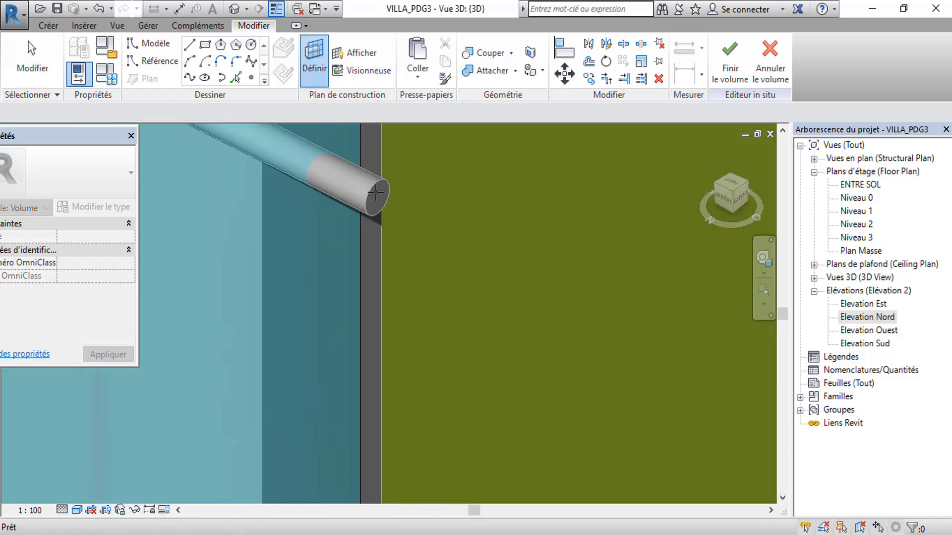
key(Escape)
scroll(437, 243, down, 4)
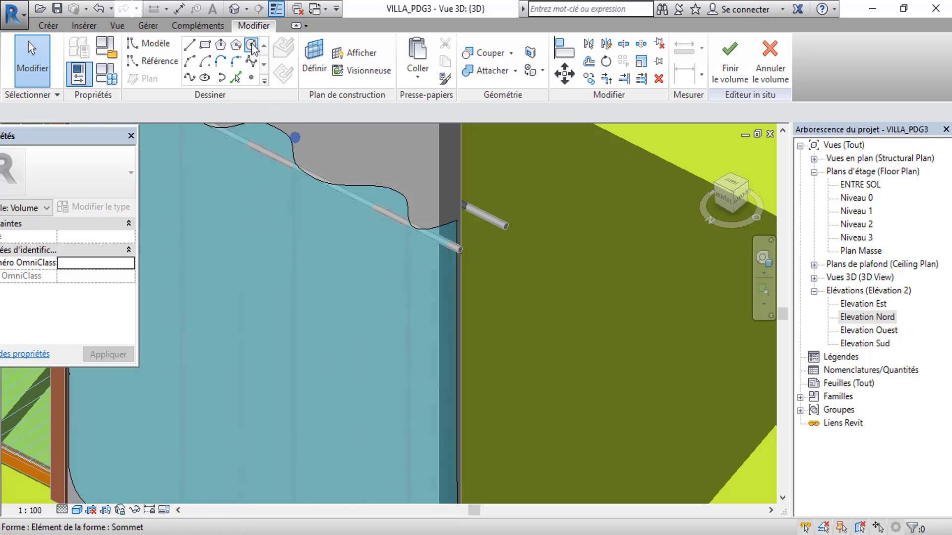
Step: Draw a circle centred on the rod's end face, sized to the rod, and select it
click(253, 48)
scroll(516, 232, up, 1)
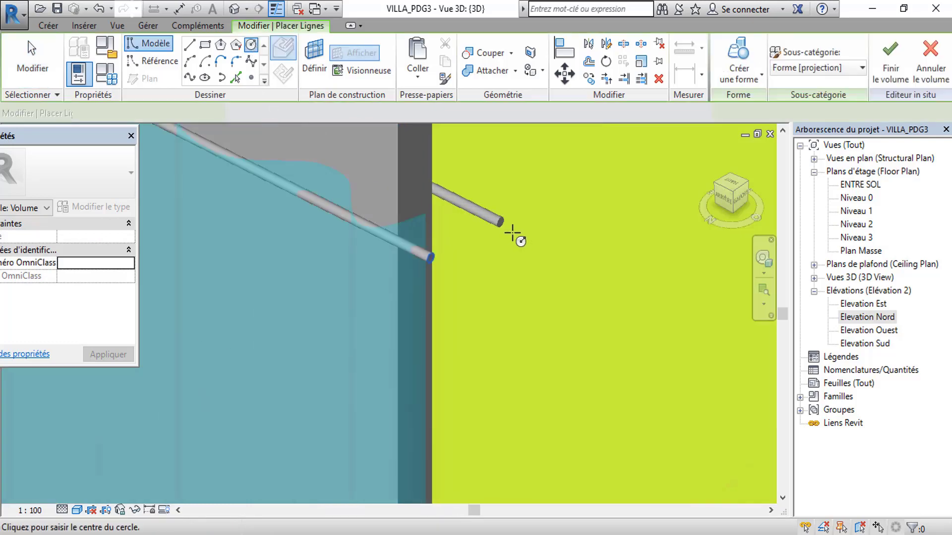
scroll(510, 226, up, 1)
scroll(508, 224, up, 2)
scroll(387, 248, up, 2)
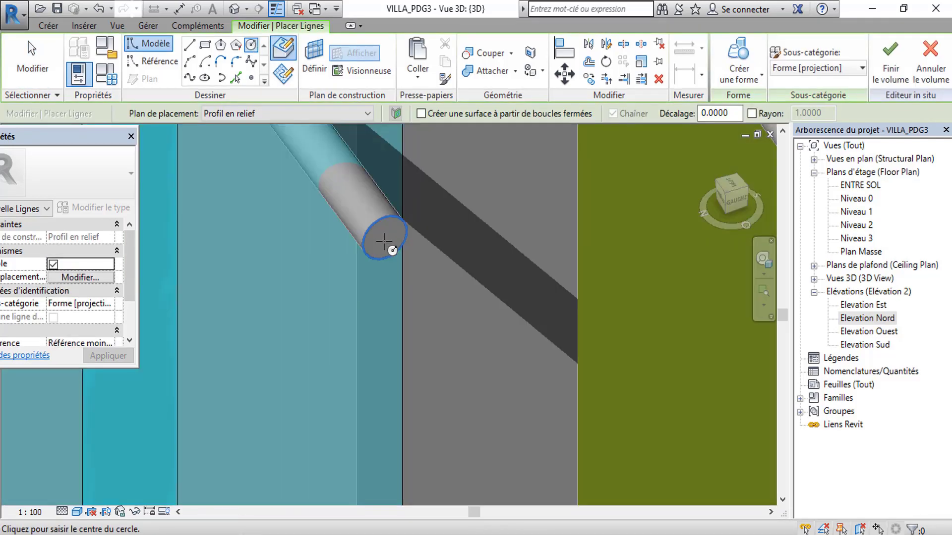
click(385, 241)
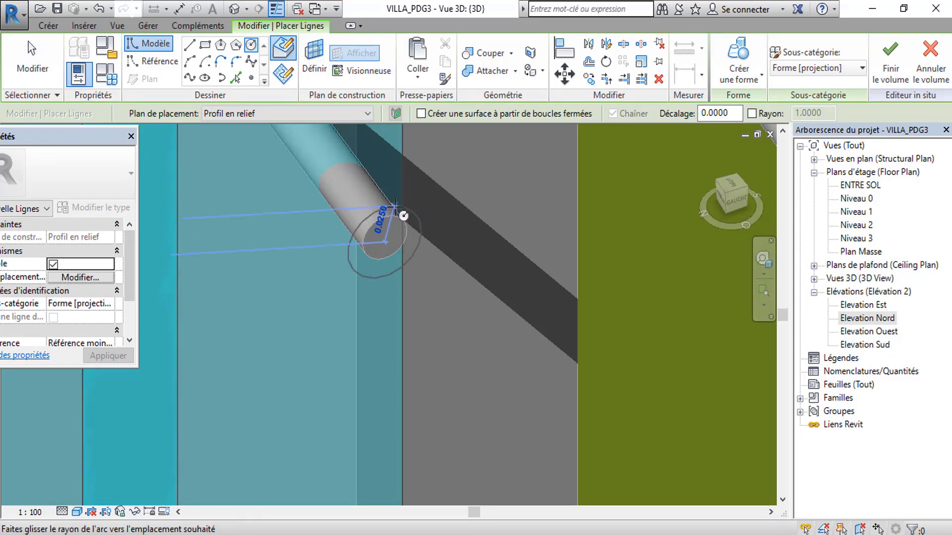
click(394, 204)
scroll(397, 208, down, 2)
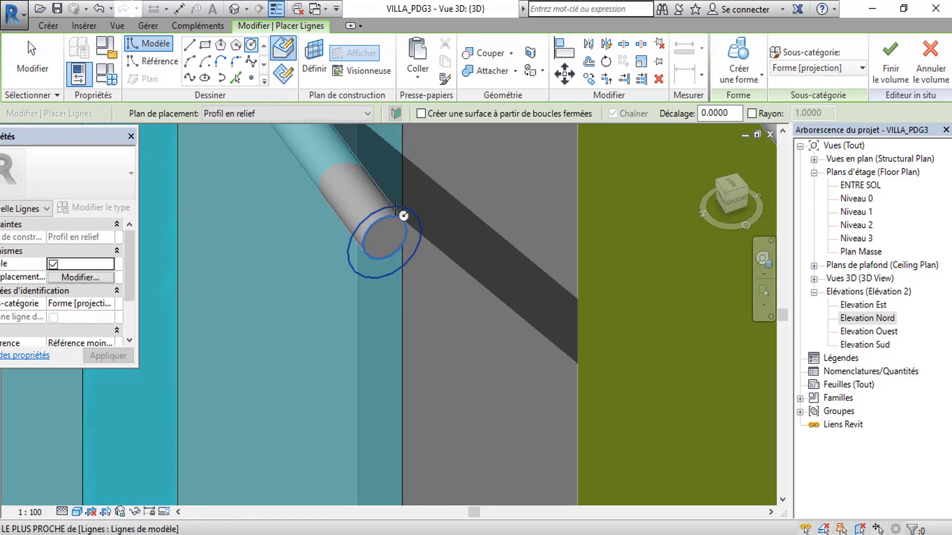
key(Escape)
key(Escape)
scroll(433, 283, down, 2)
shift+middle_drag(433, 282, 515, 303)
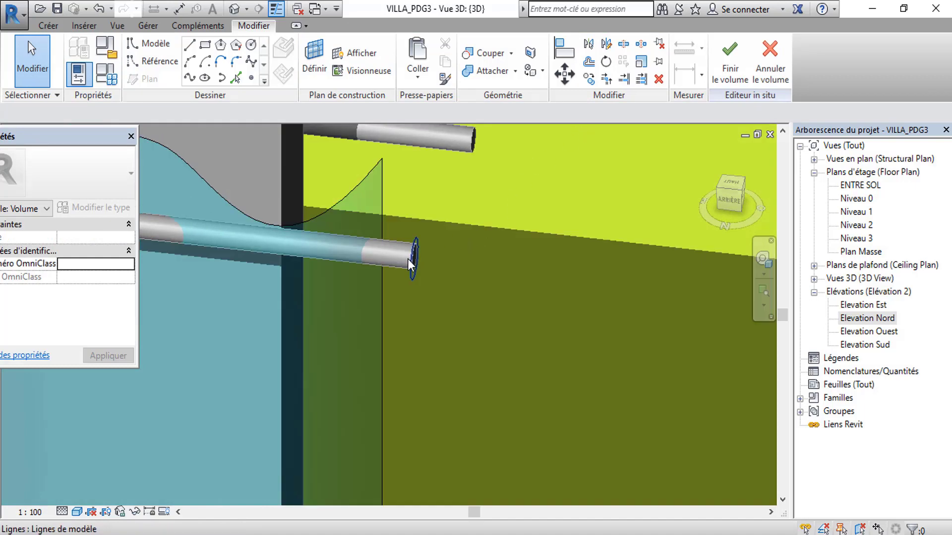
click(407, 259)
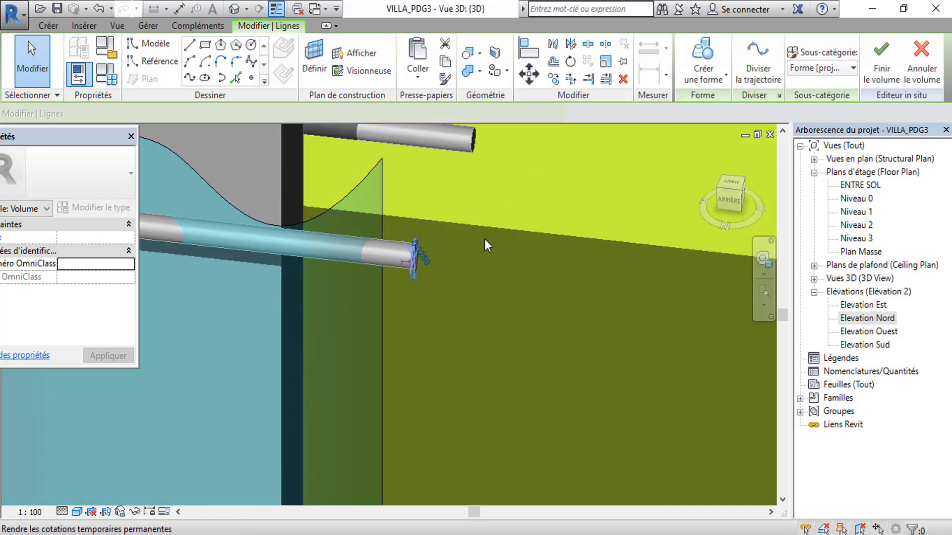
Step: Turn the selected circle into an extruded void cylinder (Forme vide)
click(725, 79)
click(712, 134)
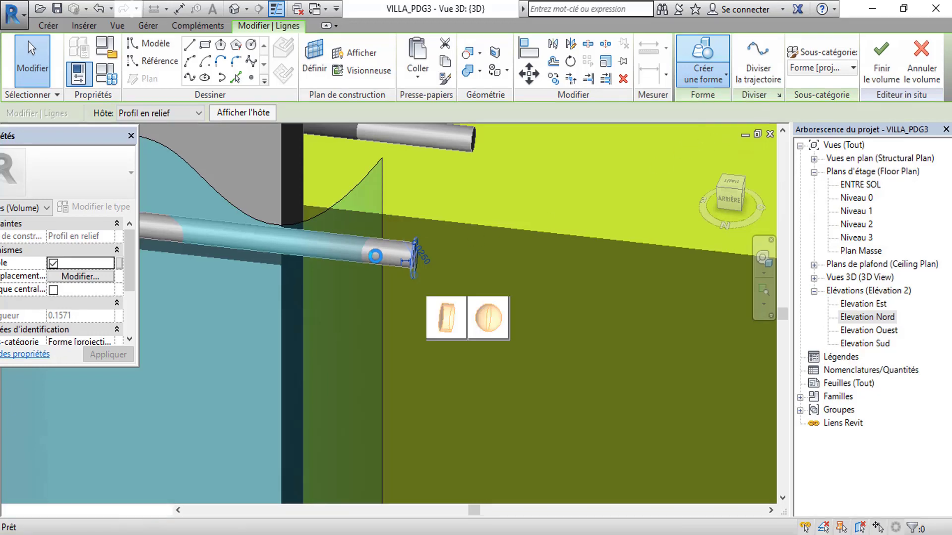
click(447, 317)
scroll(499, 301, down, 3)
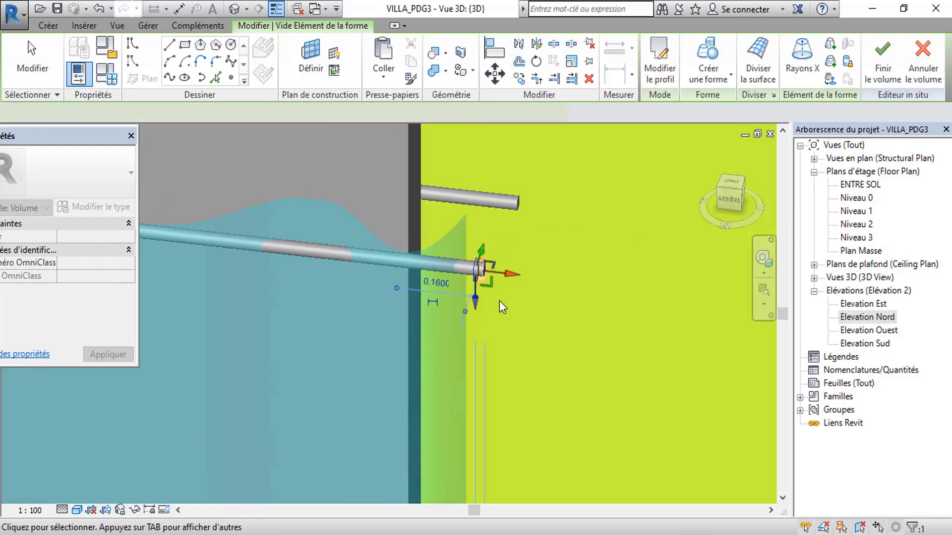
scroll(492, 333, down, 2)
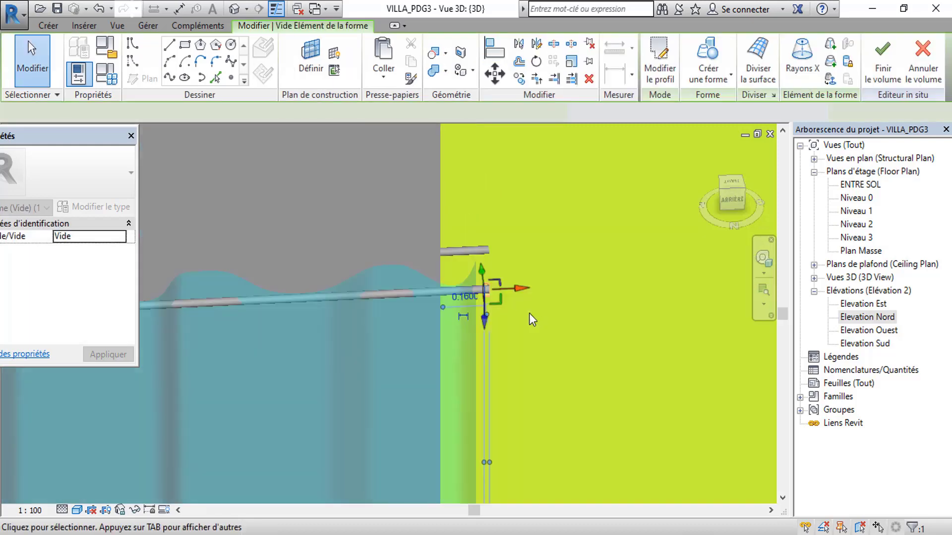
scroll(528, 313, down, 2)
scroll(531, 313, down, 2)
Step: Stretch the void cylinder along the rod across the curtain's full width
drag(552, 308, 441, 313)
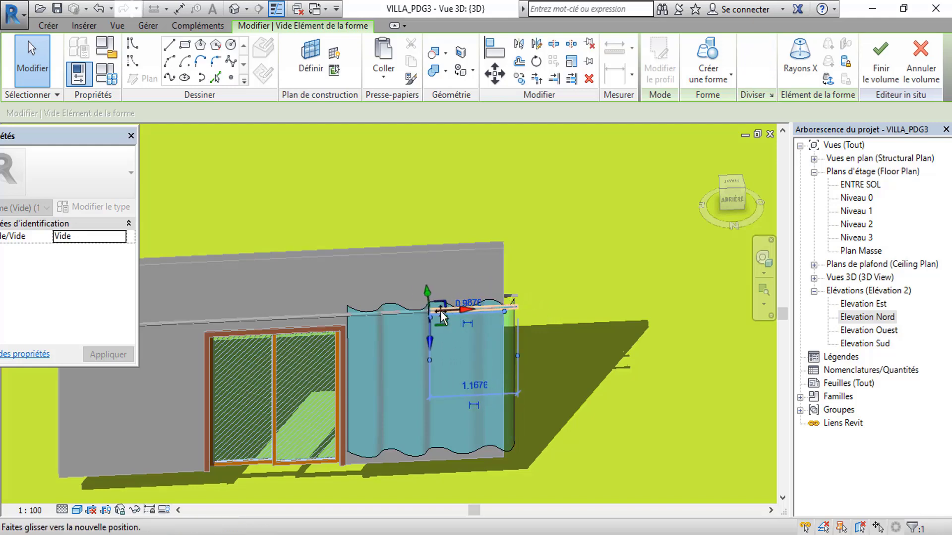
drag(373, 310, 296, 313)
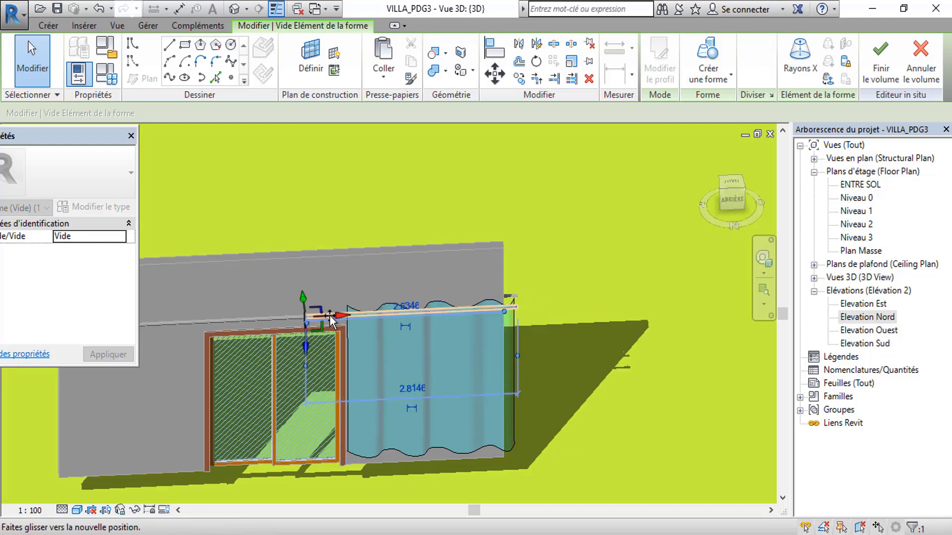
scroll(402, 333, up, 3)
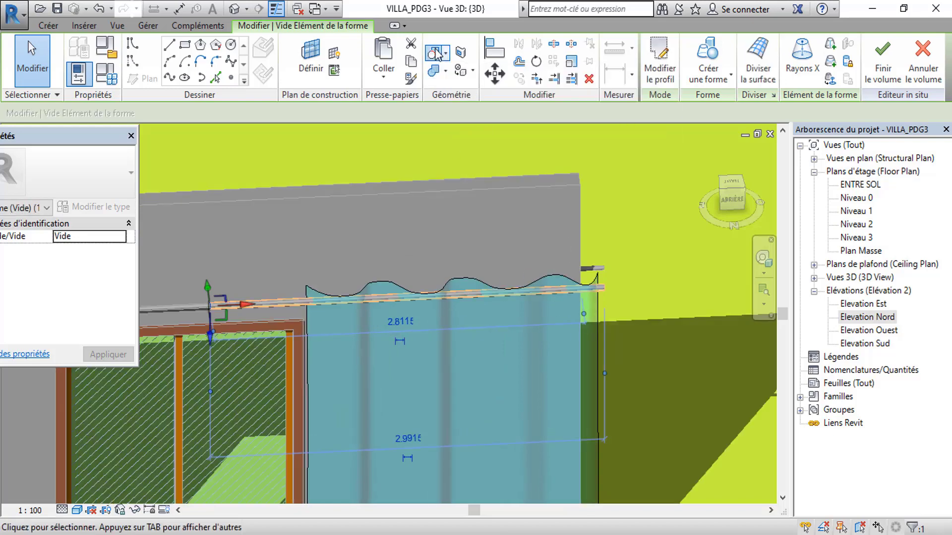
Step: Cut the curtain solid with the rod-shaped void using Couper
click(494, 252)
key(c)
key(g)
scroll(491, 253, up, 2)
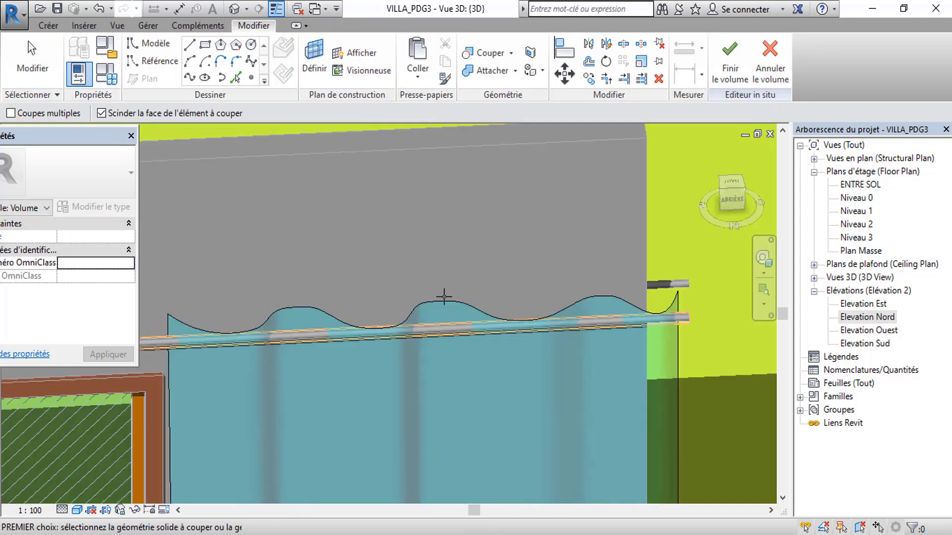
click(444, 301)
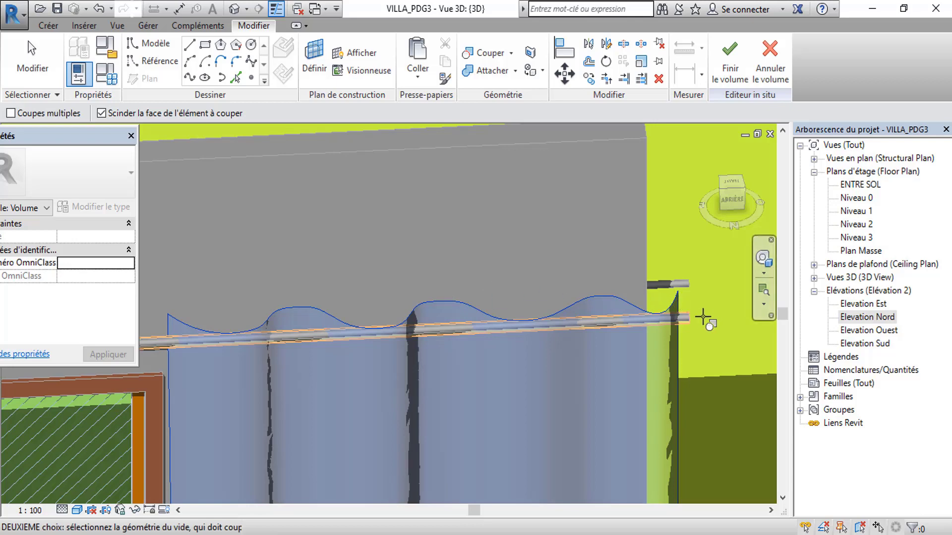
scroll(703, 317, up, 2)
scroll(693, 319, up, 1)
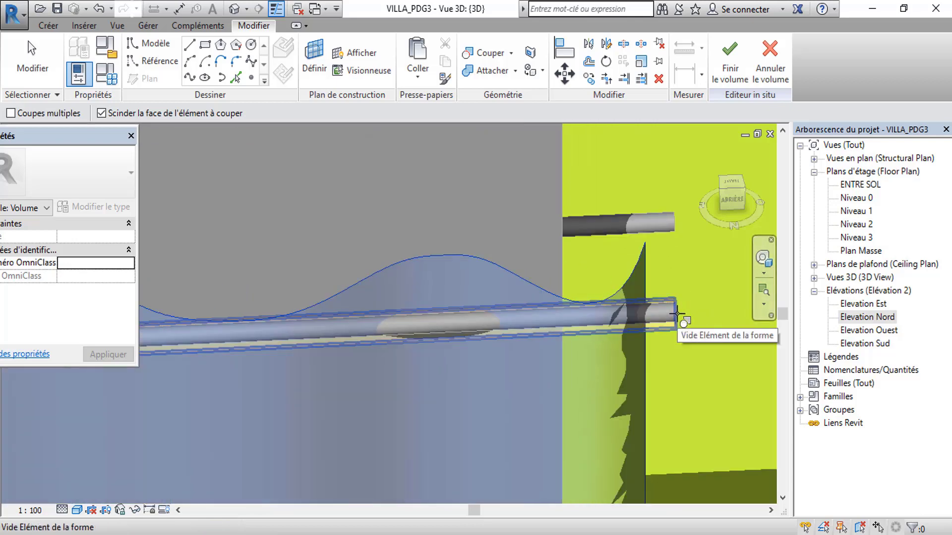
click(677, 314)
scroll(649, 322, down, 2)
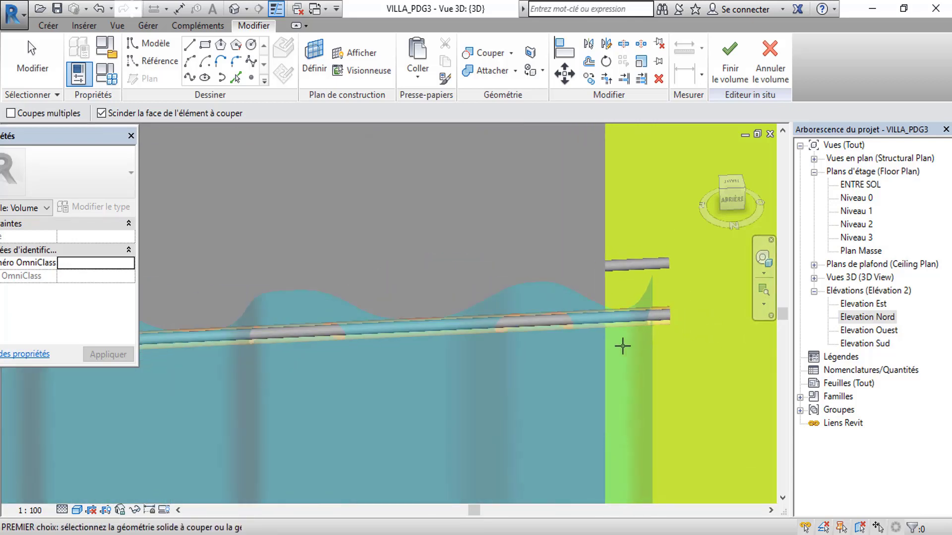
Step: Reapply the cut to the curtain solid from an orbited view and finish cutting
mouse_move(622, 346)
shift+middle_down()
mouse_move(525, 304)
mouse_move(539, 265)
shift+middle_up()
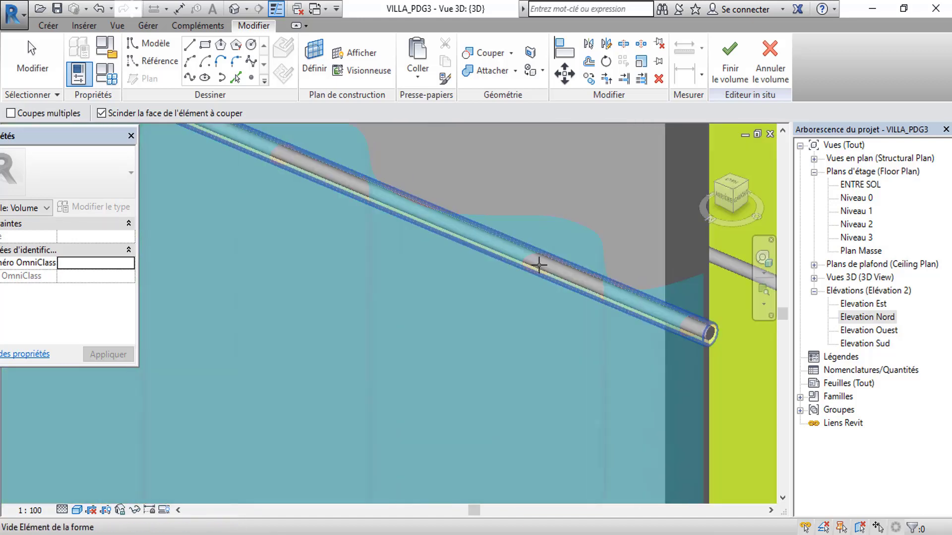
scroll(538, 265, up, 2)
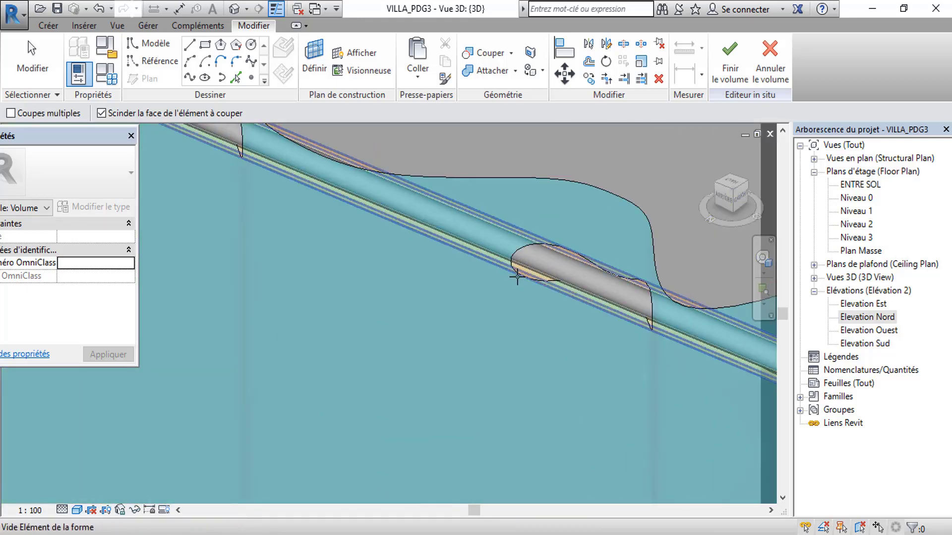
click(582, 186)
scroll(582, 187, down, 2)
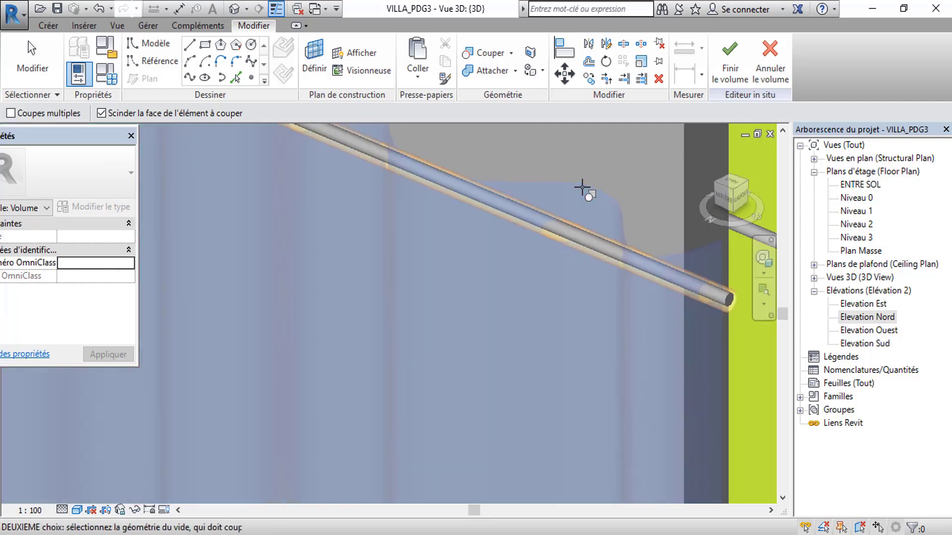
scroll(582, 186, down, 1)
scroll(582, 186, down, 2)
scroll(581, 186, down, 2)
mouse_move(582, 187)
shift+middle_down()
mouse_move(556, 265)
mouse_move(563, 250)
mouse_move(516, 288)
mouse_move(526, 297)
mouse_move(616, 293)
mouse_move(644, 329)
mouse_move(610, 355)
mouse_move(629, 318)
mouse_move(626, 258)
shift+middle_up()
key(Escape)
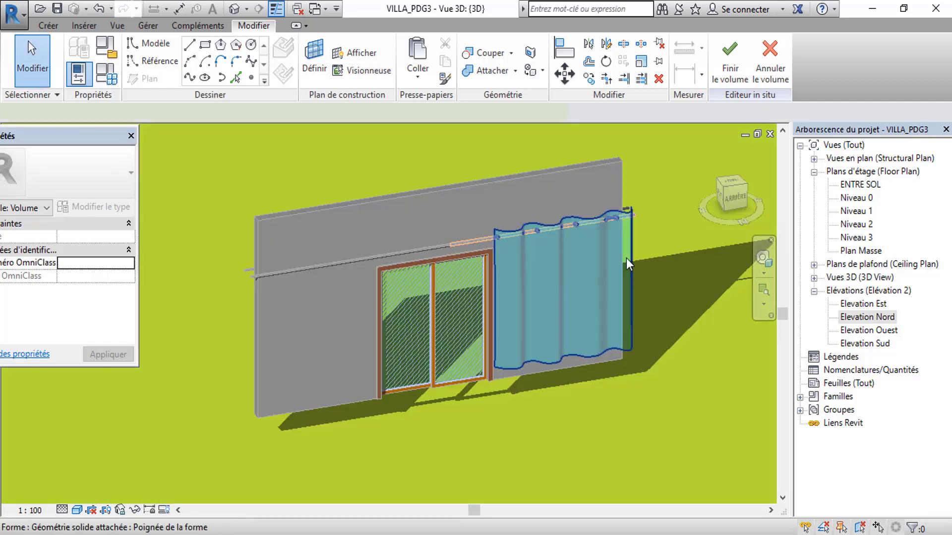
Step: Assign the Fabric - Green material to the curtain form
click(626, 258)
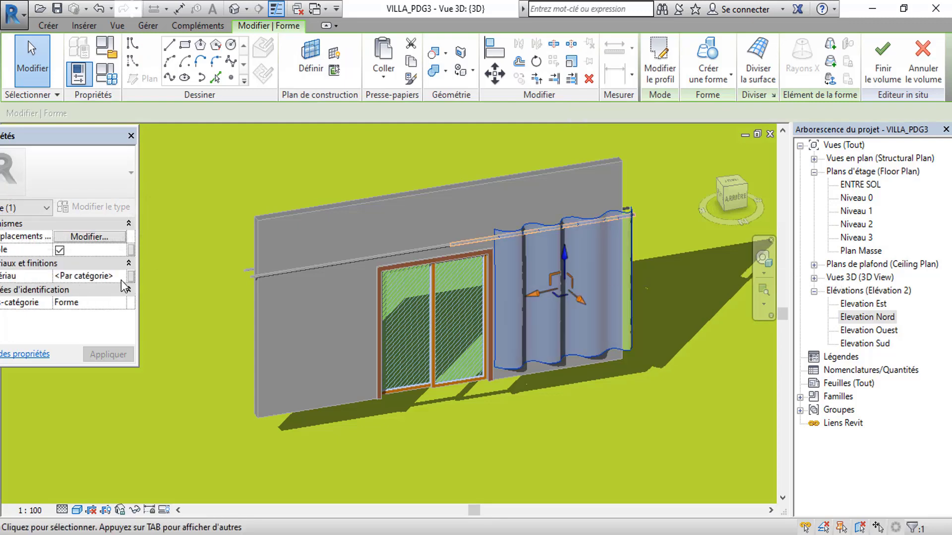
click(120, 276)
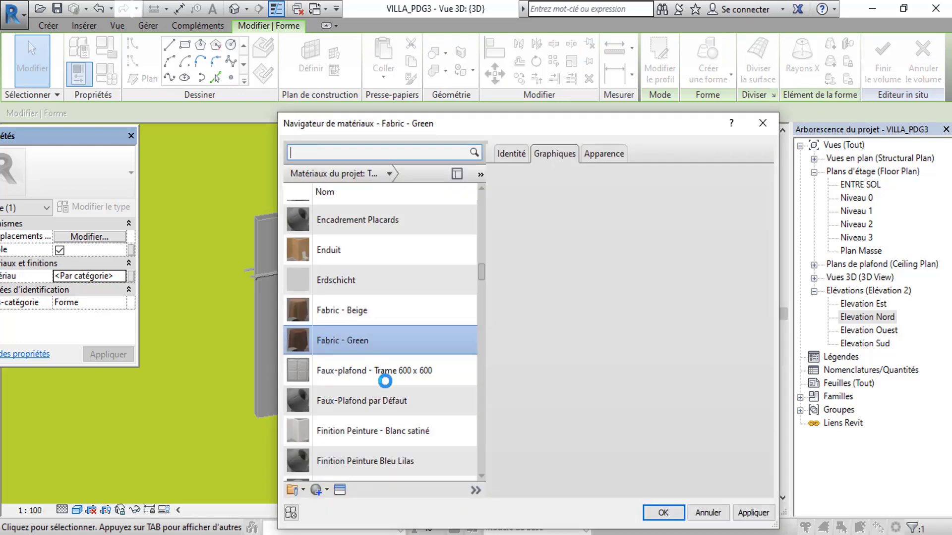
double_click(342, 337)
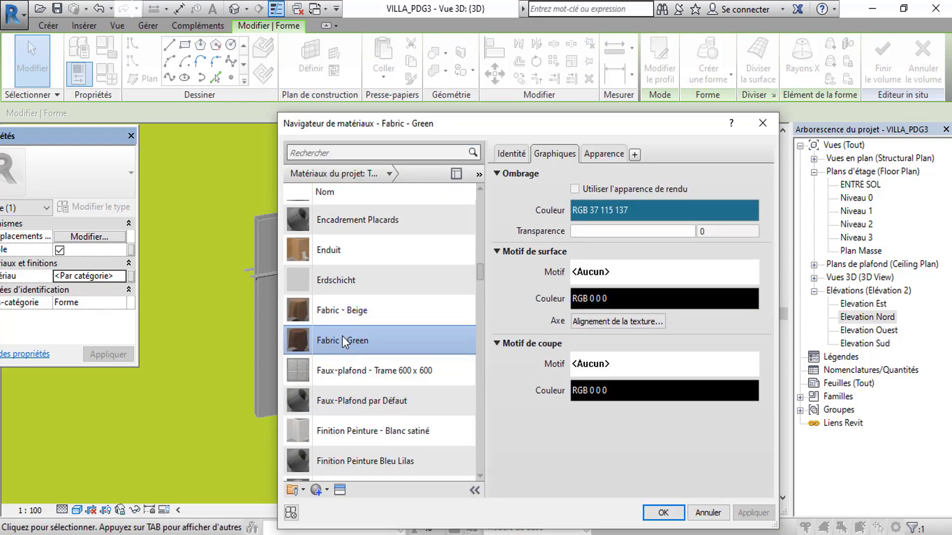
key(Escape)
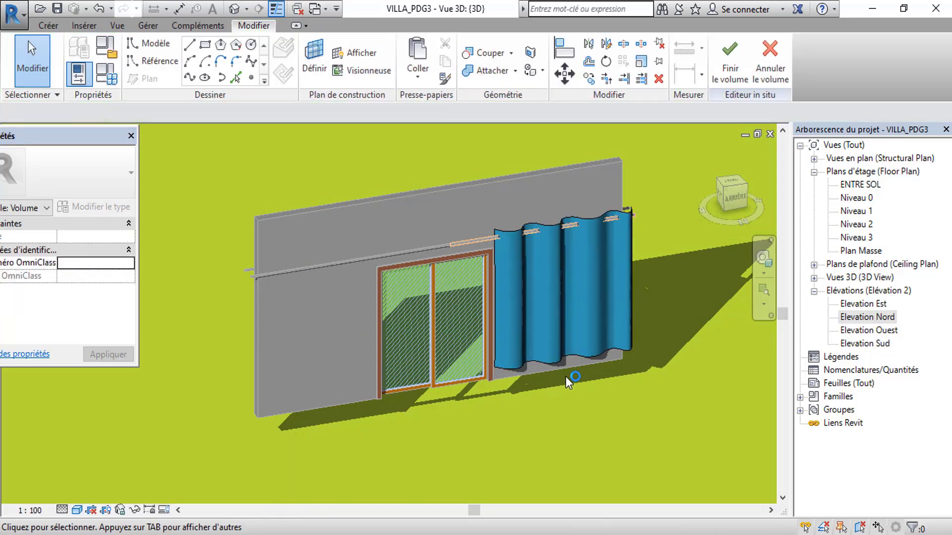
mouse_move(565, 376)
shift+middle_down()
mouse_move(571, 383)
mouse_move(548, 400)
mouse_move(485, 385)
mouse_move(484, 370)
mouse_move(488, 382)
mouse_move(608, 361)
shift+middle_up()
Step: Frame the curtain beside the sliding door and set the visual style to Réaliste
scroll(540, 347, up, 2)
mouse_move(539, 347)
shift+middle_down()
mouse_move(573, 357)
mouse_move(522, 358)
mouse_move(563, 302)
mouse_move(518, 334)
mouse_move(467, 321)
mouse_move(505, 314)
mouse_move(623, 325)
mouse_move(623, 334)
mouse_move(570, 293)
mouse_move(476, 322)
mouse_move(424, 312)
shift+middle_up()
scroll(623, 334, down, 2)
click(82, 510)
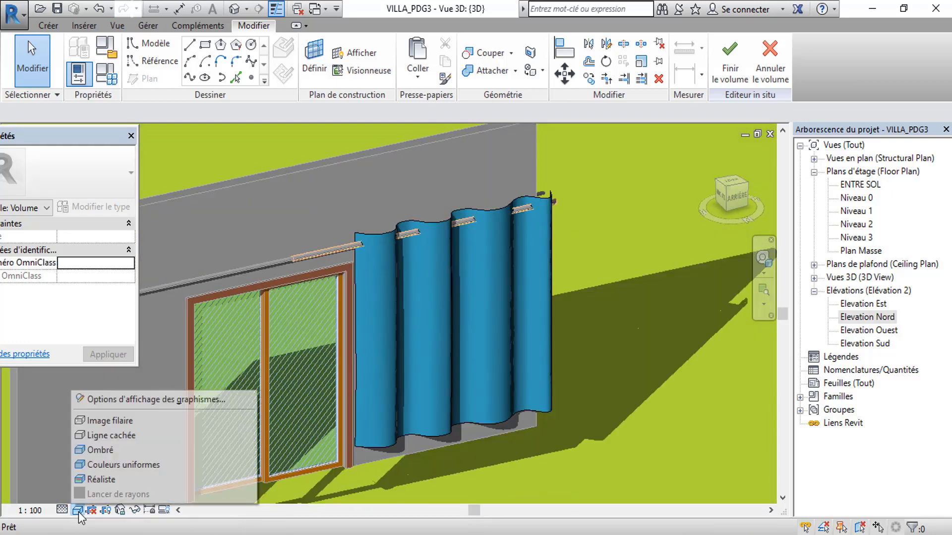
click(106, 480)
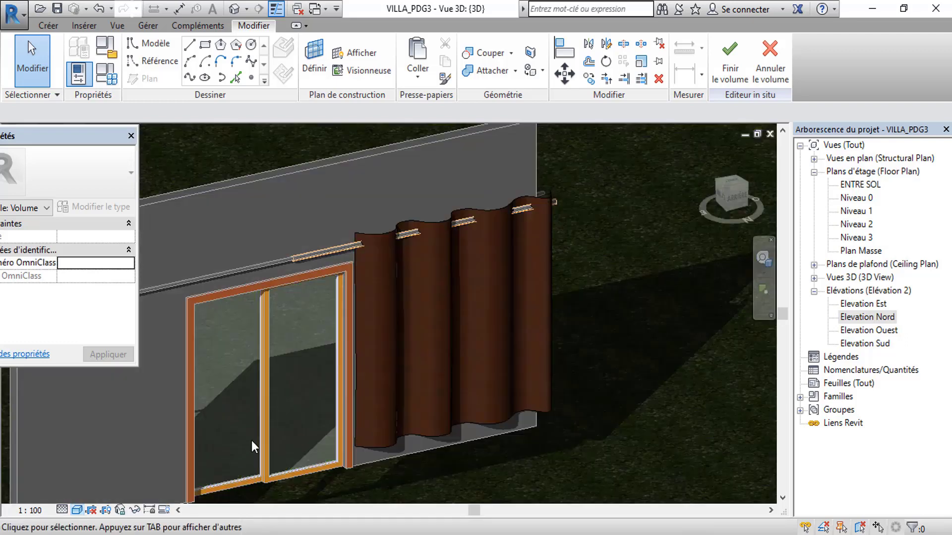